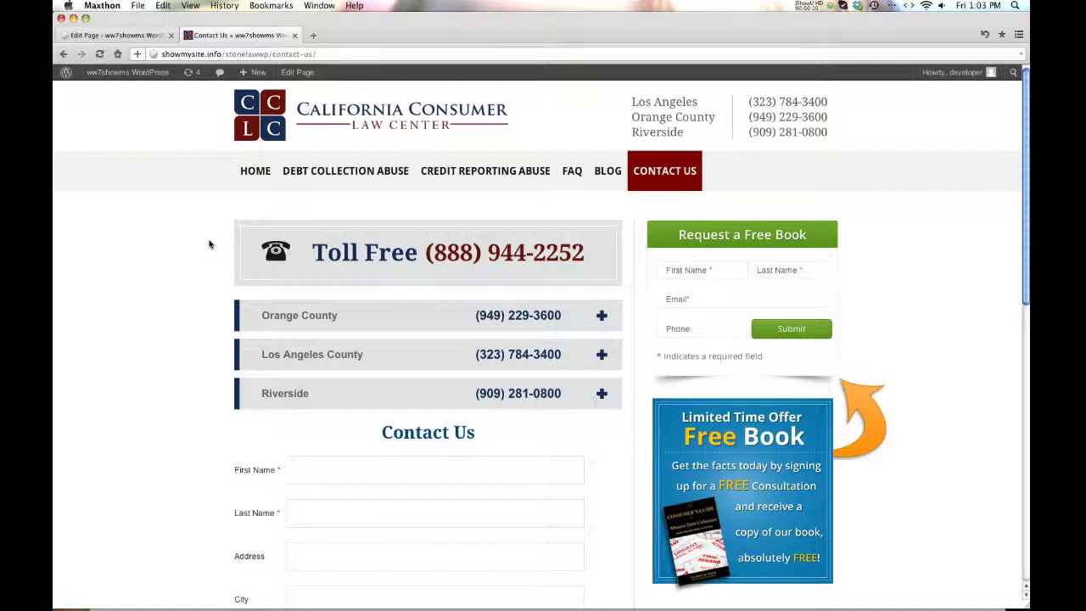
- Open the Contact Us page in the editor and select its title
left_click(127, 34)
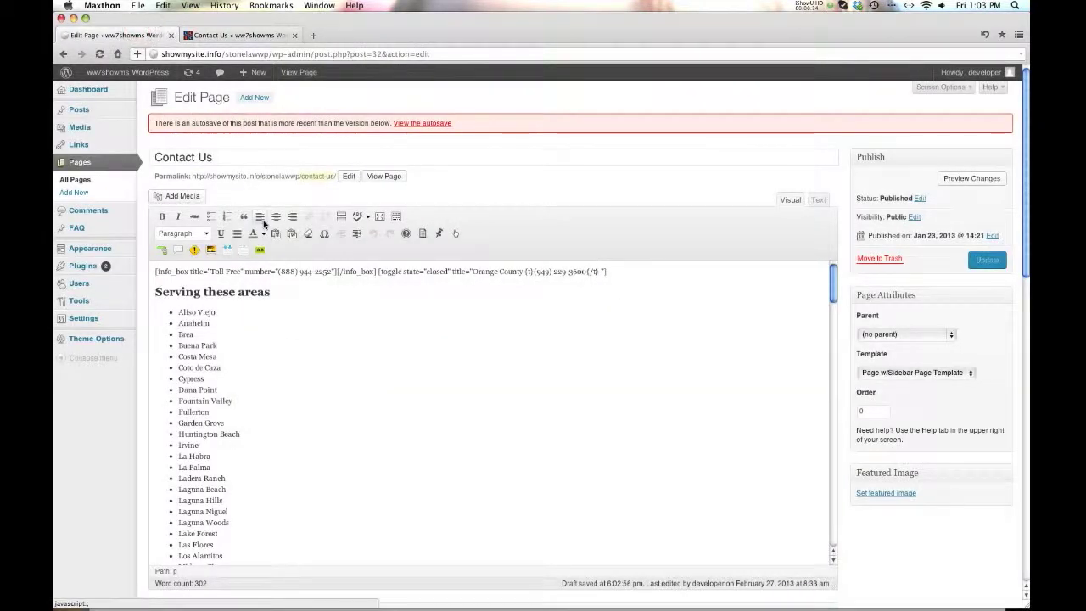
triple_click(151, 159)
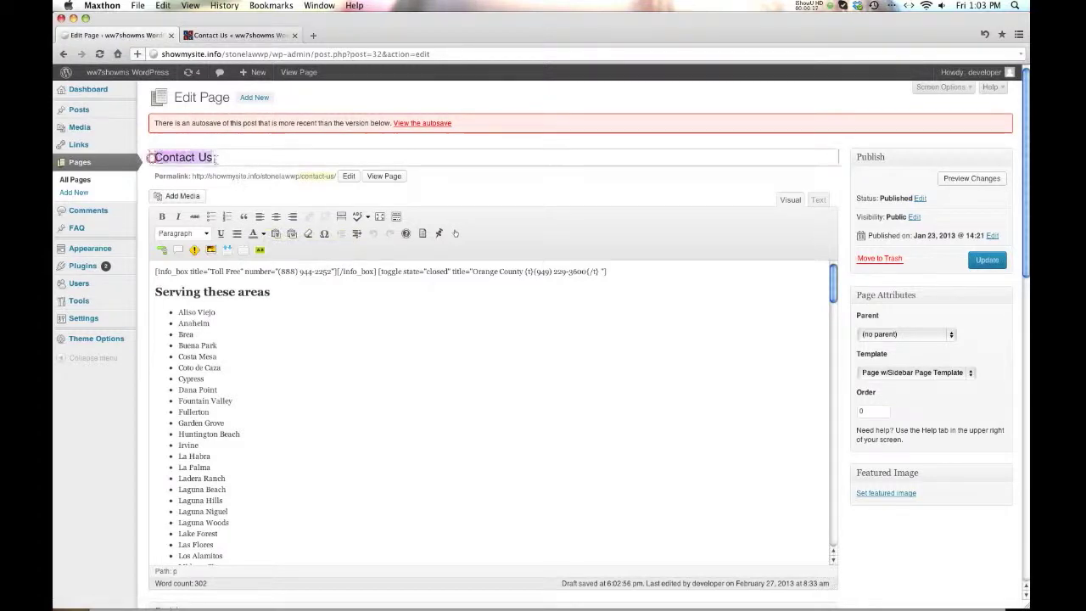
- Add two empty lines between [/toggle] and the contact form, then glance at the live page
left_click(378, 325)
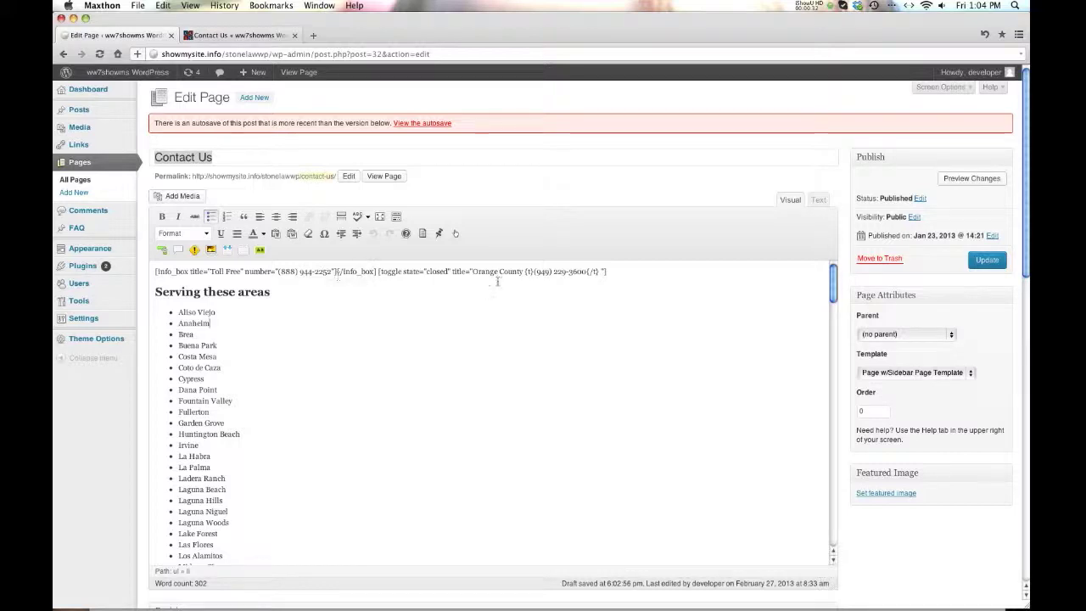
scroll(495, 290, "down", 15)
scroll(495, 291, "down", 12)
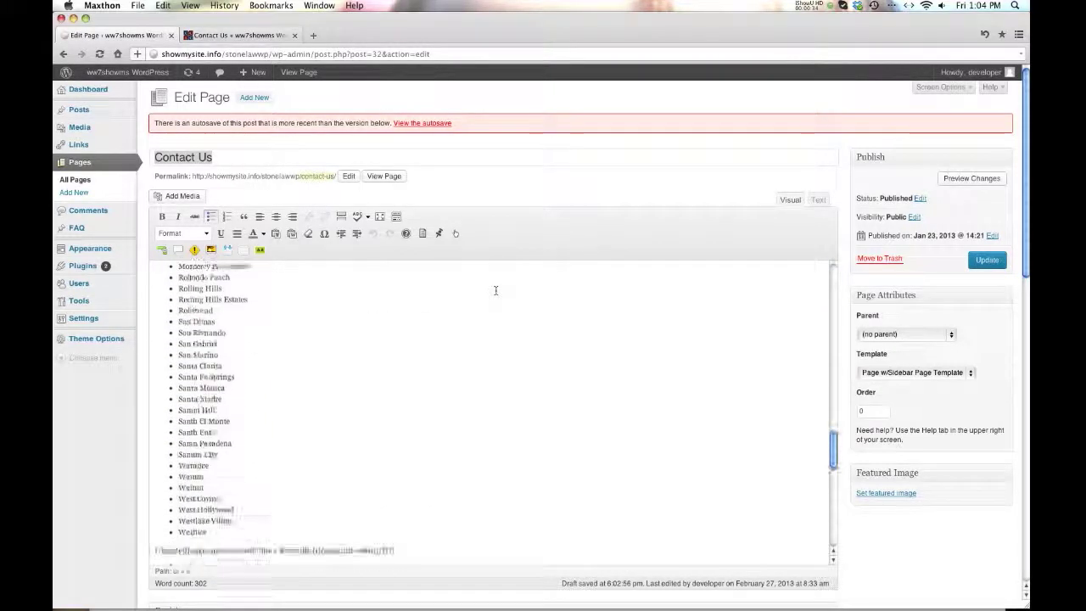
scroll(494, 290, "down", 2)
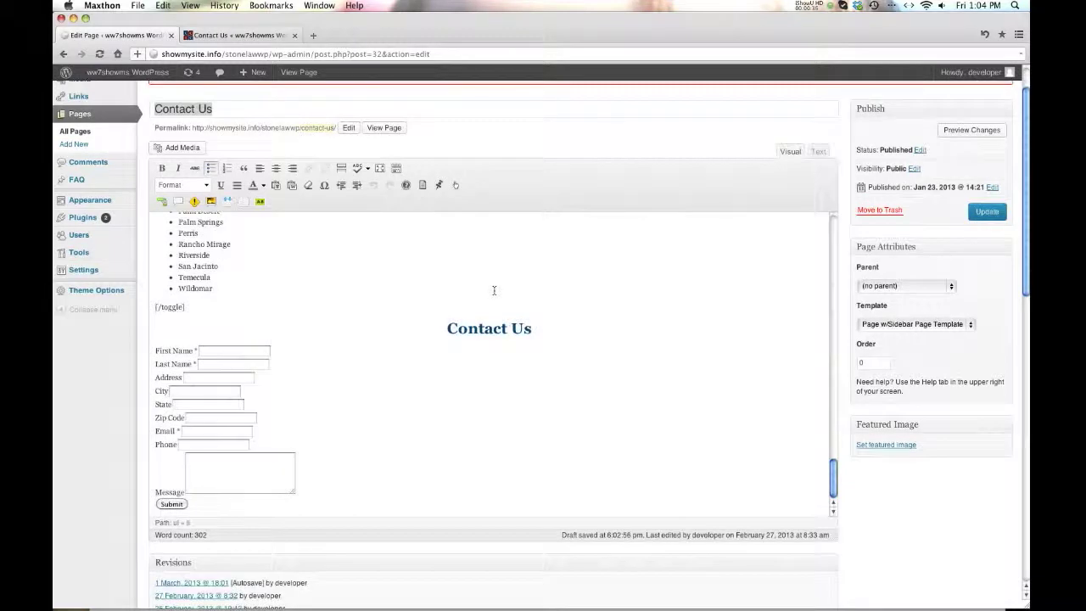
scroll(375, 331, "down", 1)
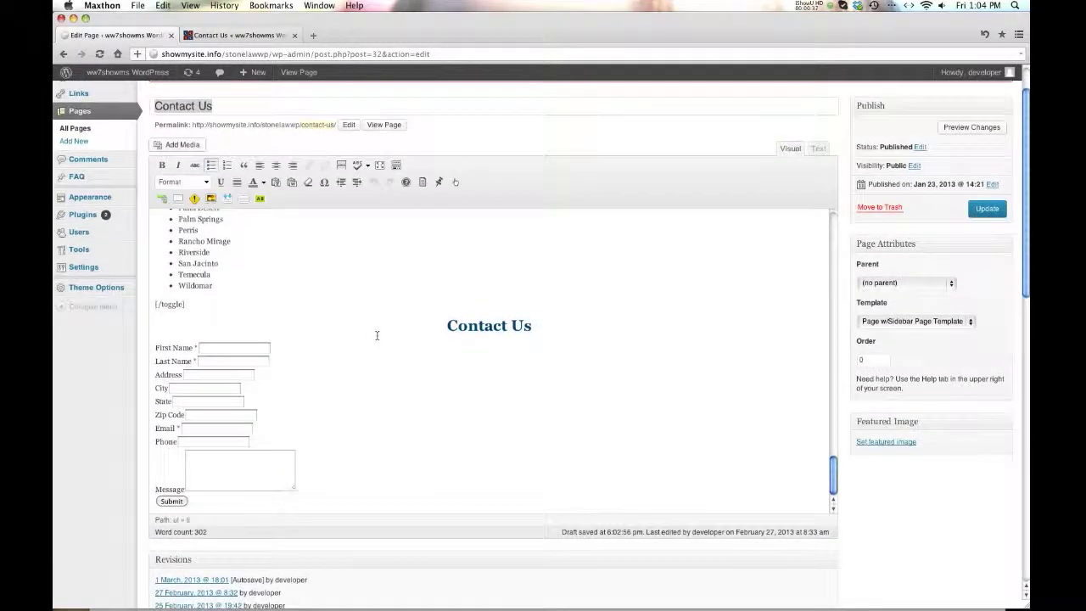
left_click(240, 313)
left_click(213, 309)
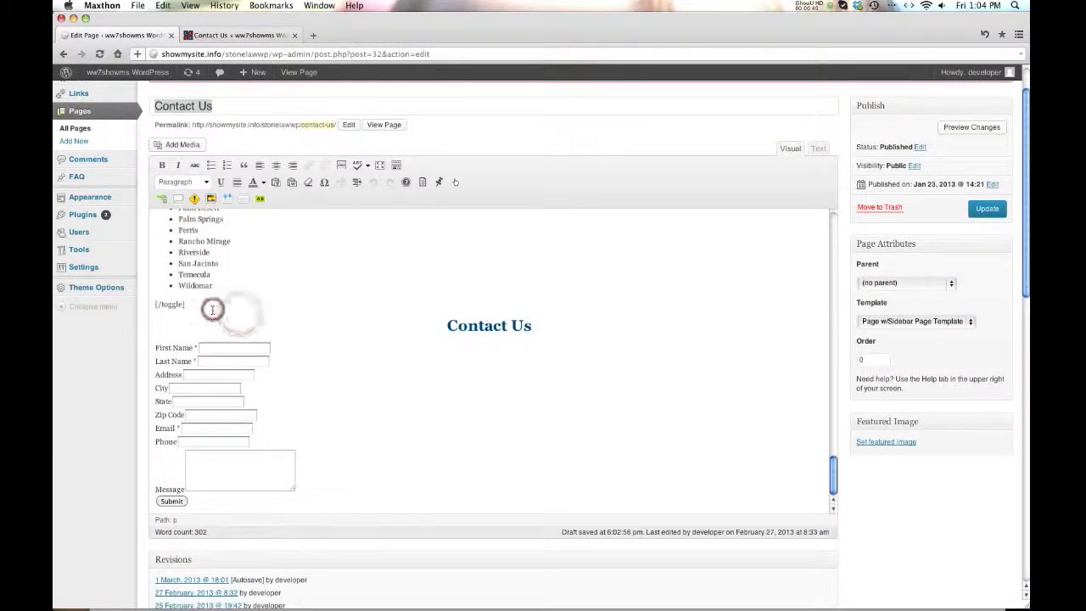
key("Return")
key("Return")
key("Return")
key("Return")
key("Return")
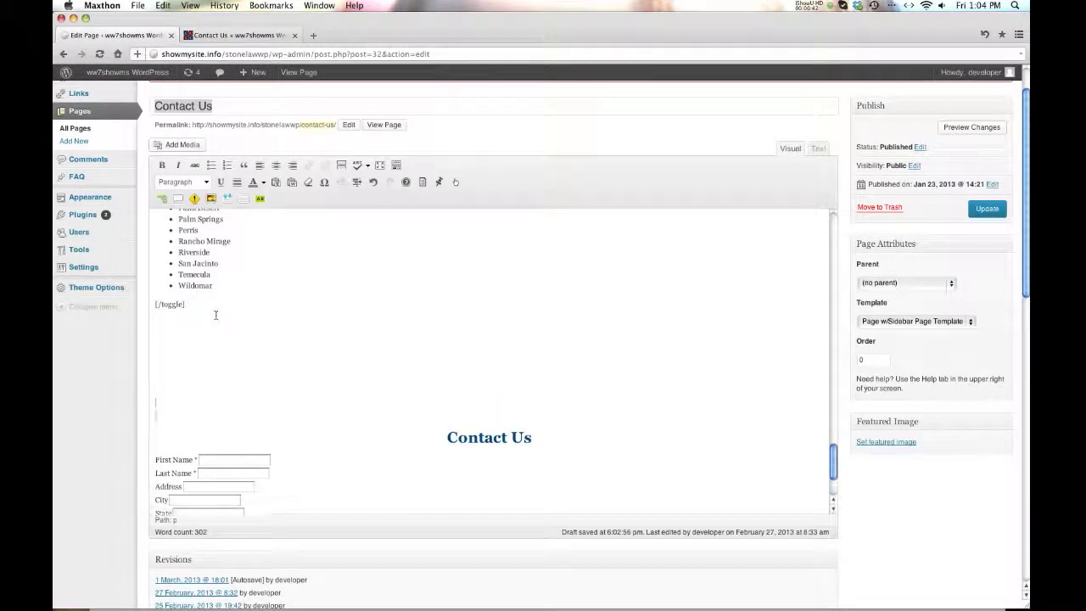
key("Return")
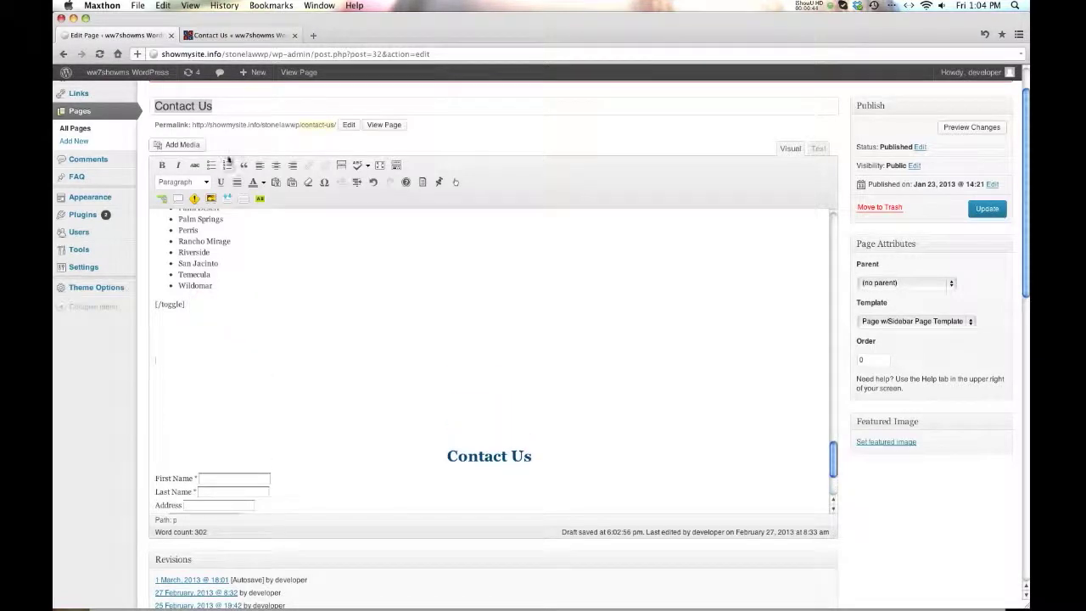
left_click(225, 35)
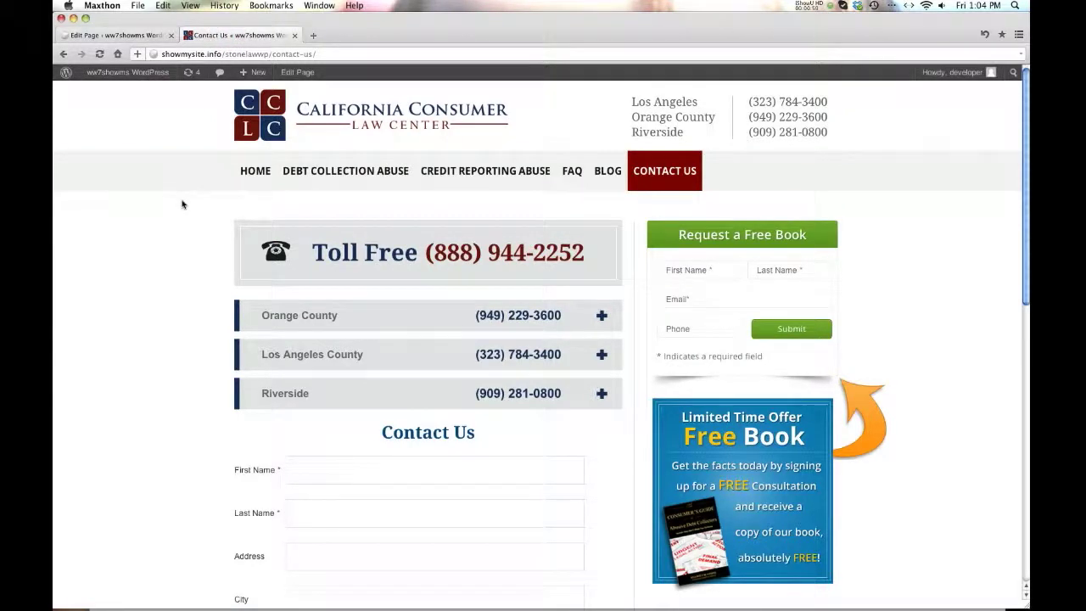
left_click(118, 35)
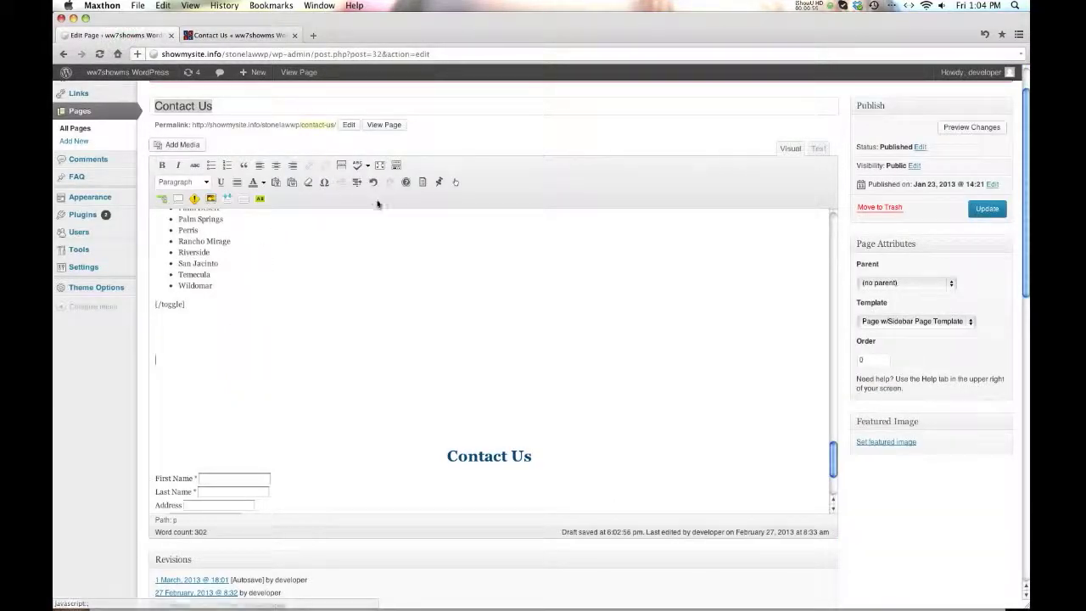
left_click(424, 186)
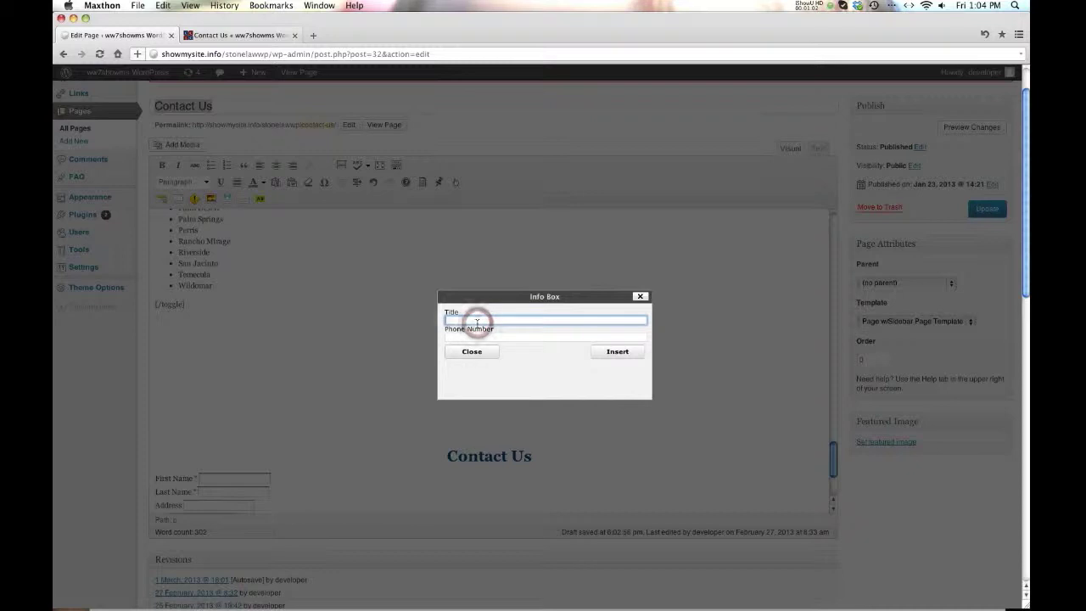
type("Title H")
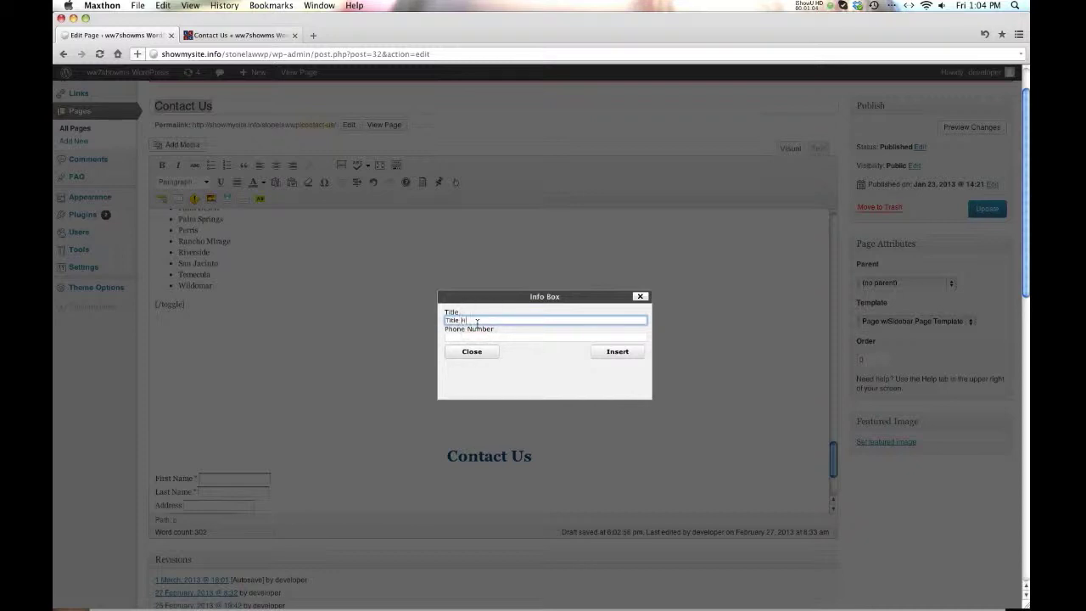
type("ere")
key("Tab")
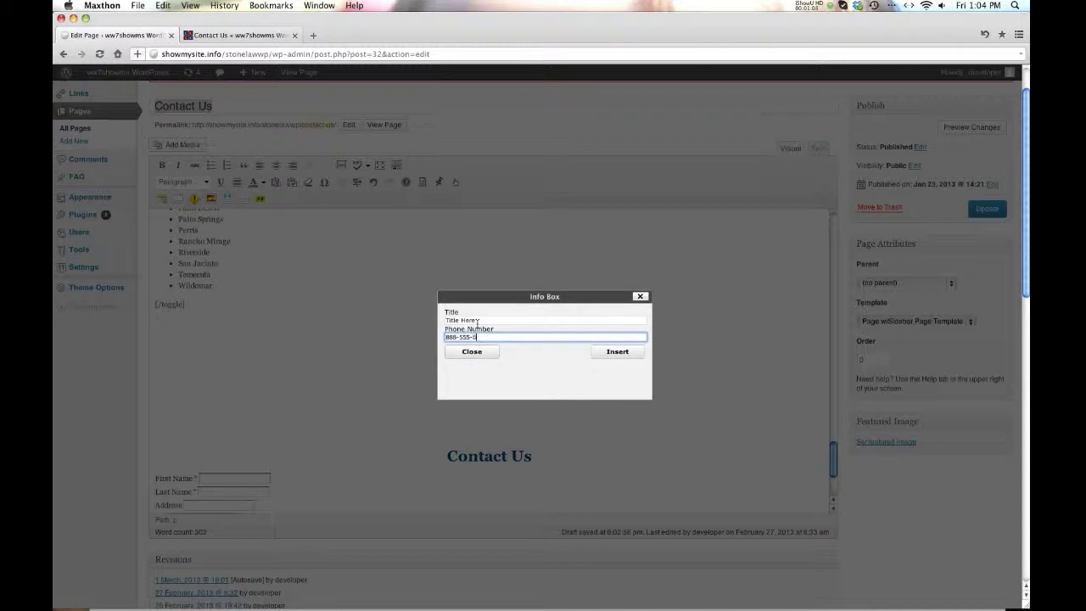
left_click(601, 352)
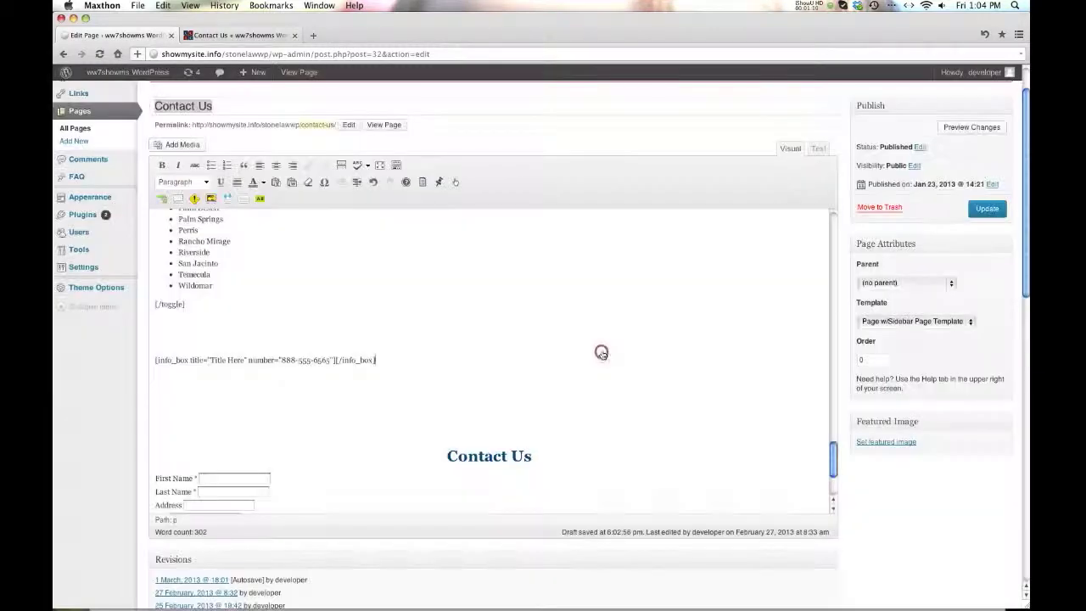
- Update the Contact Us page and reload the live page to see the info box
left_click(987, 209)
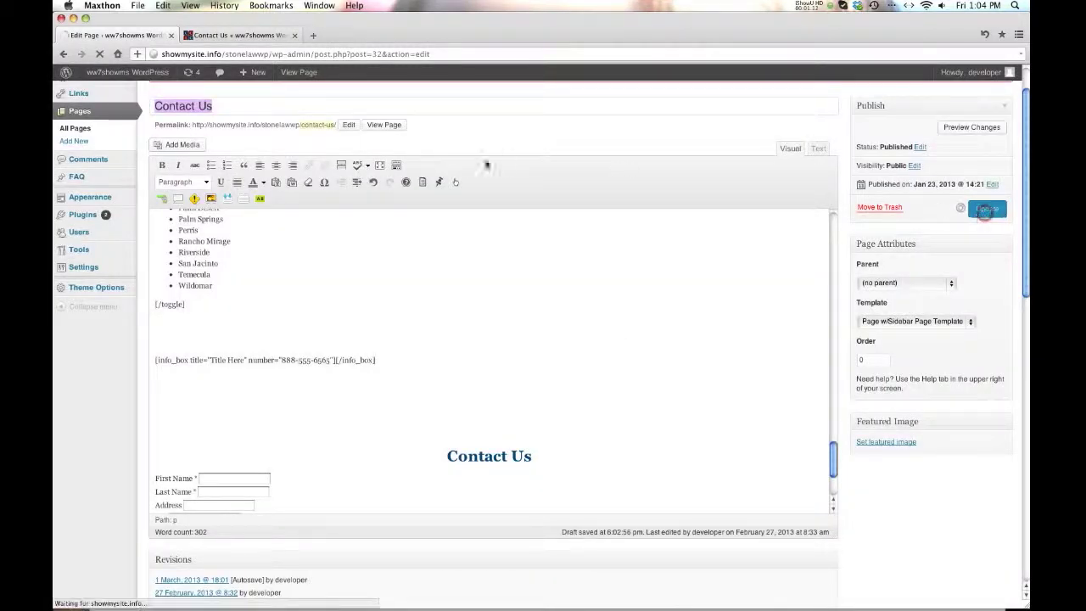
left_click(234, 38)
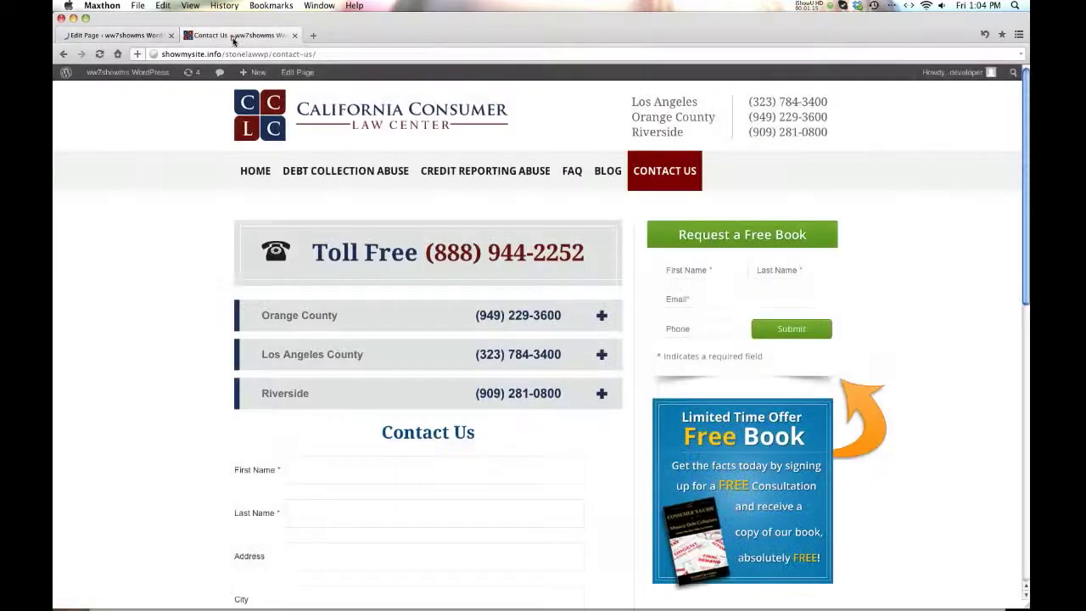
left_click(99, 54)
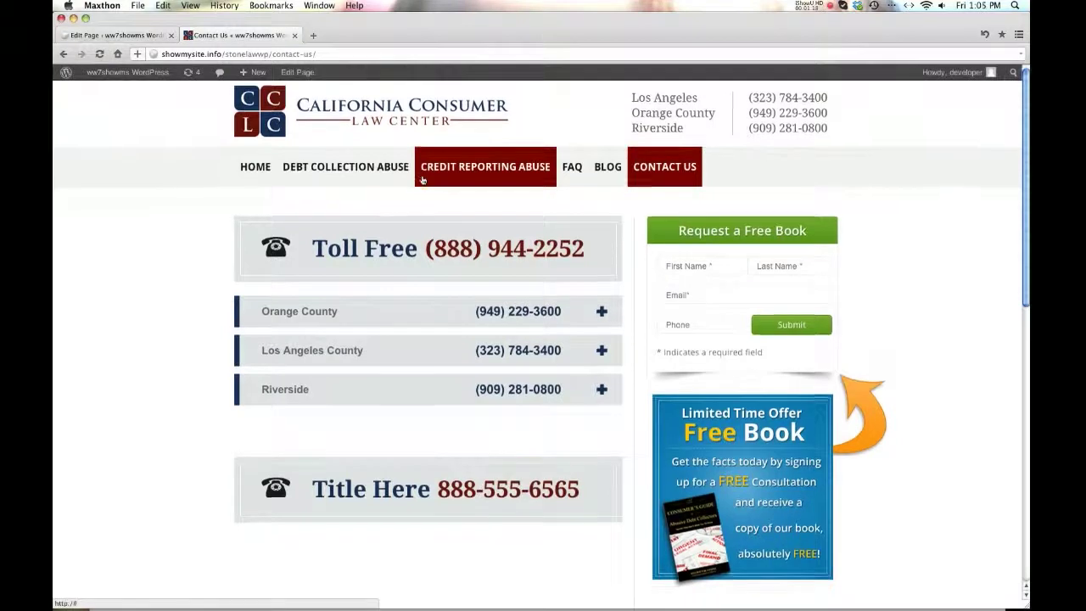
scroll(424, 179, "down", 3)
scroll(415, 356, "down", 5)
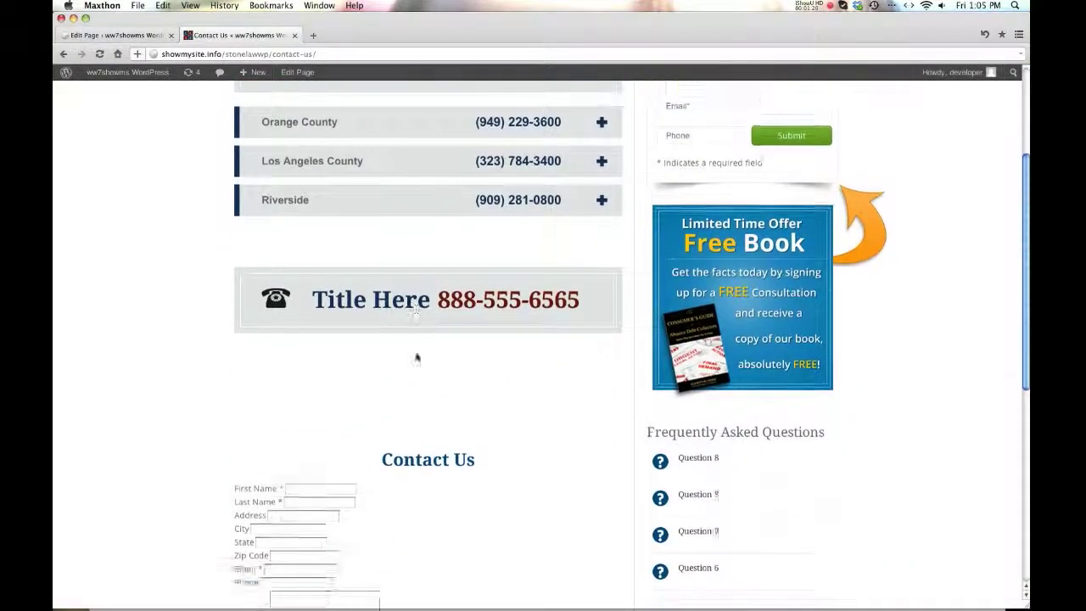
scroll(416, 355, "up", 5)
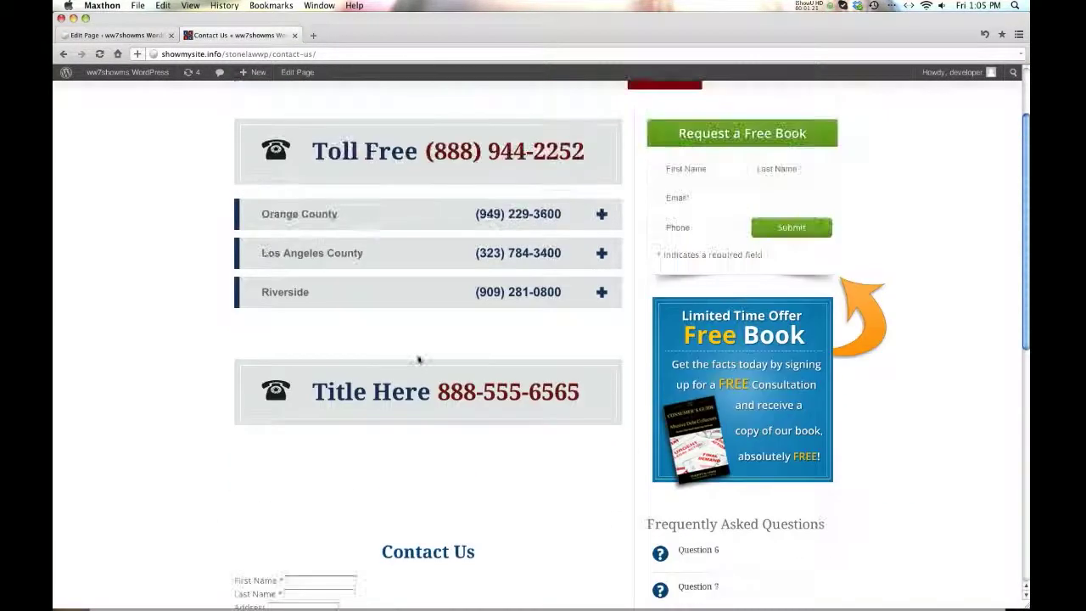
- Delete the 'Title Here' info_box shortcode and its surrounding blank lines
left_click(126, 37)
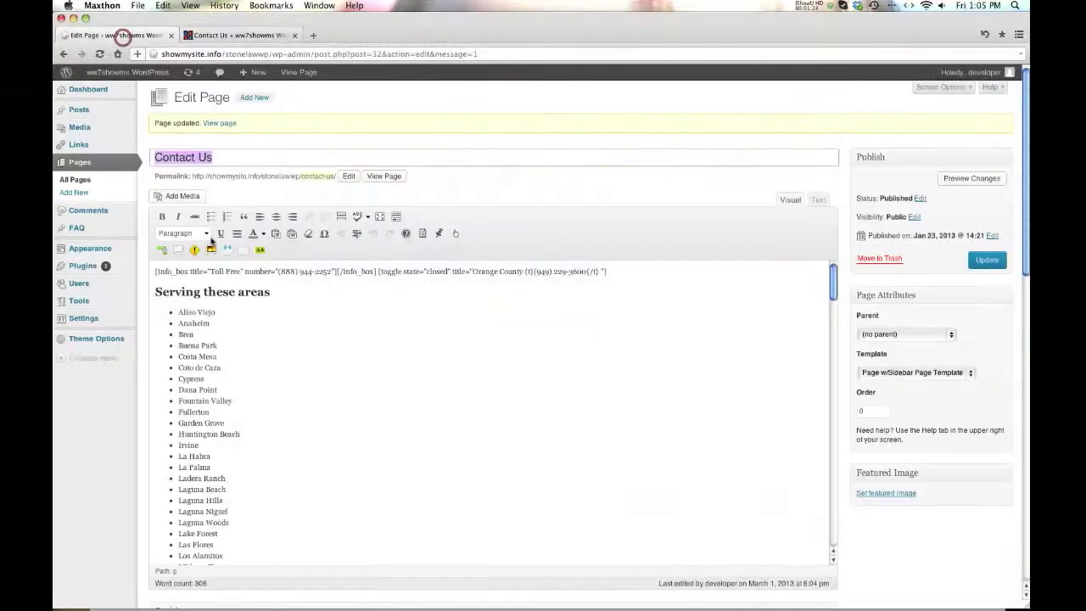
scroll(239, 307, "down", 10)
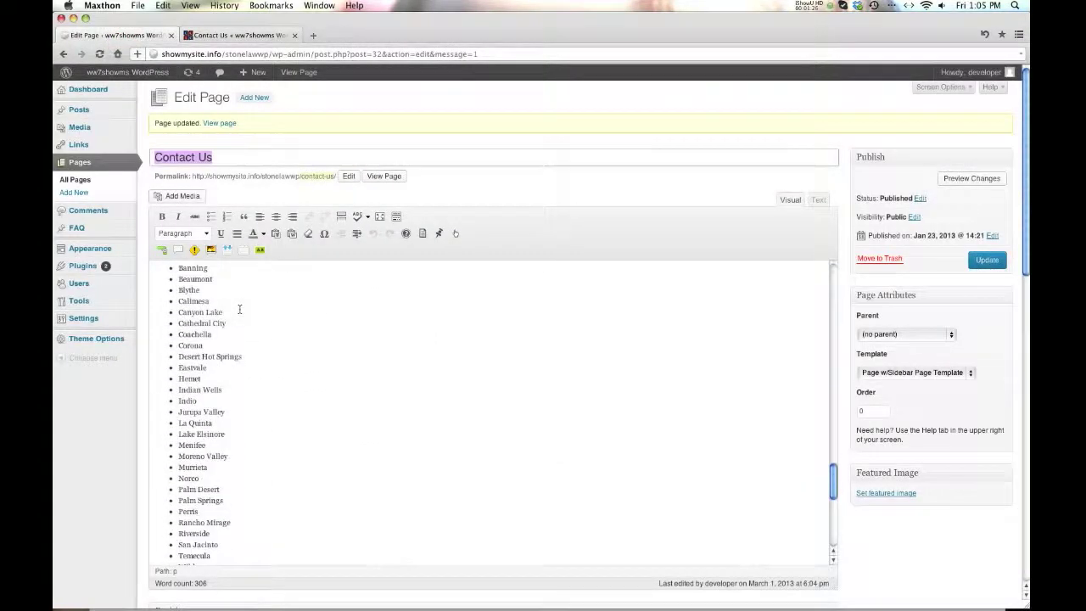
left_click(302, 394)
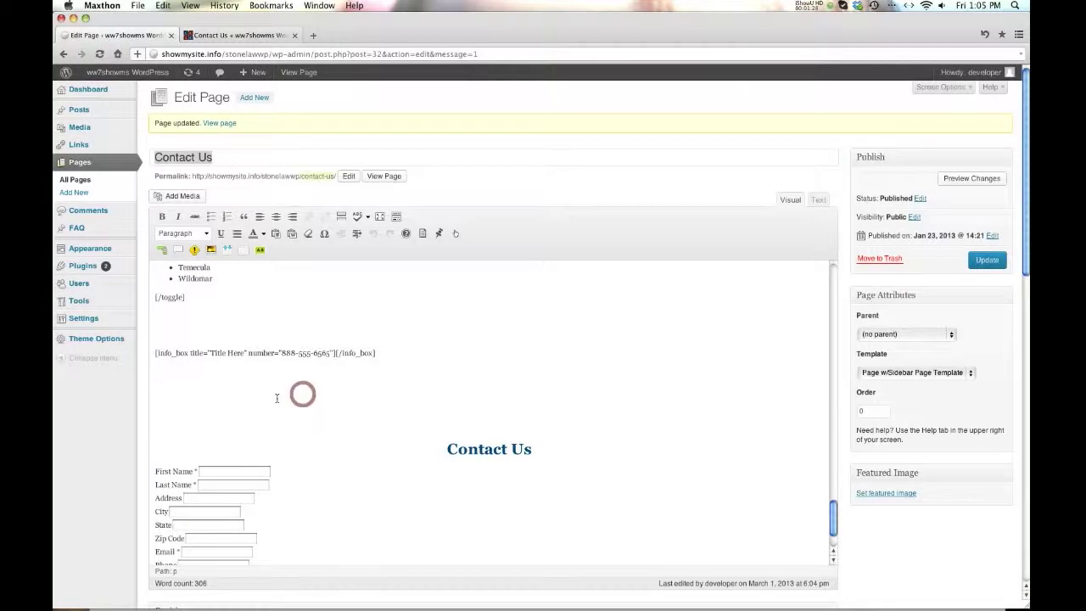
key("BackSpace")
key("BackSpace")
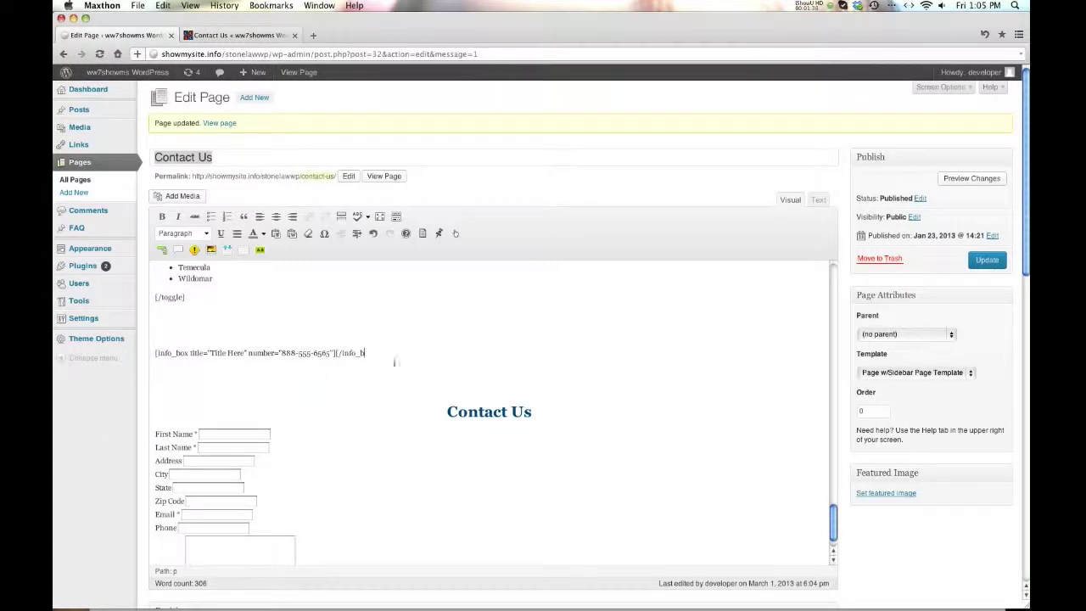
left_click_drag(382, 354, 140, 354)
key("BackSpace")
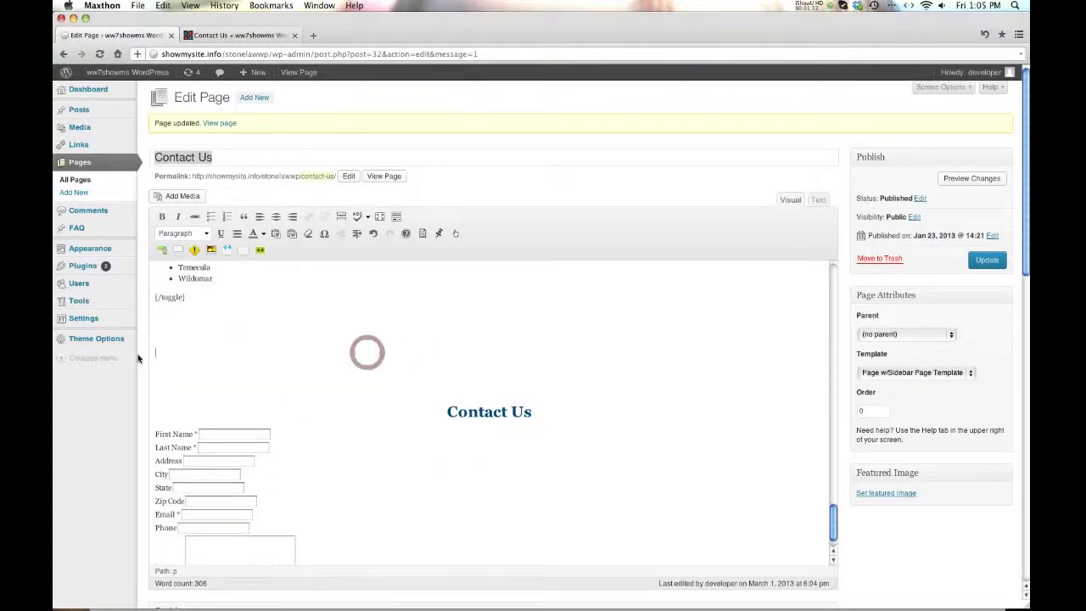
scroll(386, 299, "up", 10)
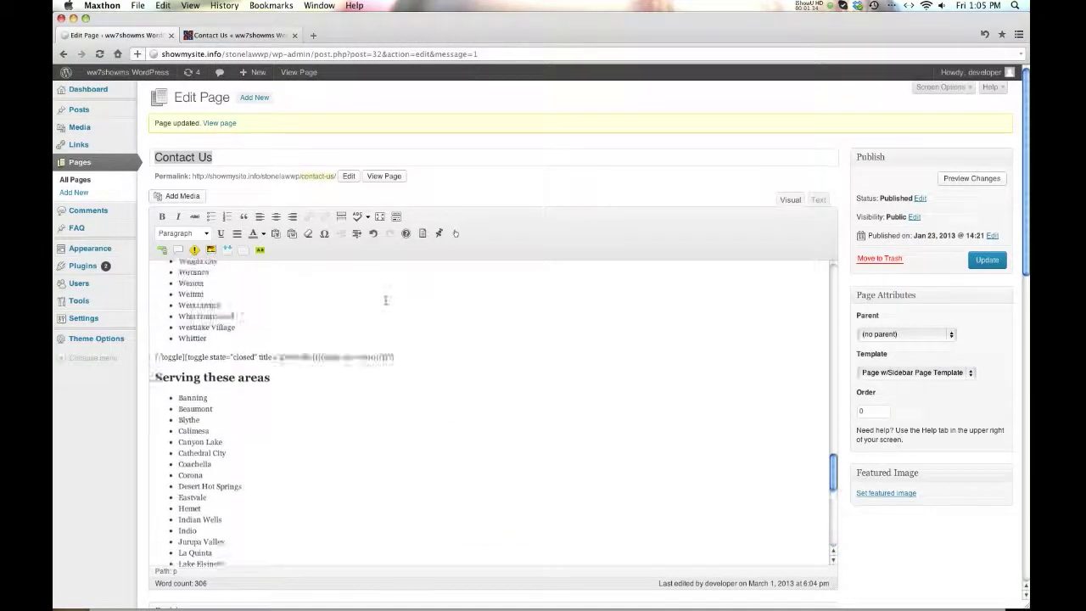
scroll(386, 300, "down", 10)
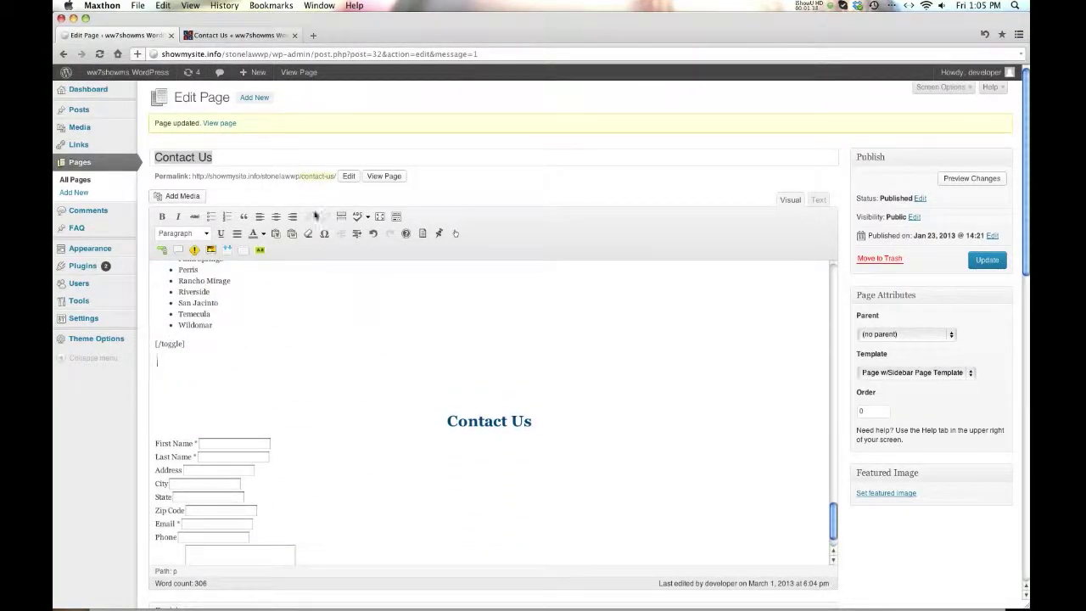
- Test the Orange County toggle on the live page, then go back to the editor
left_click(234, 34)
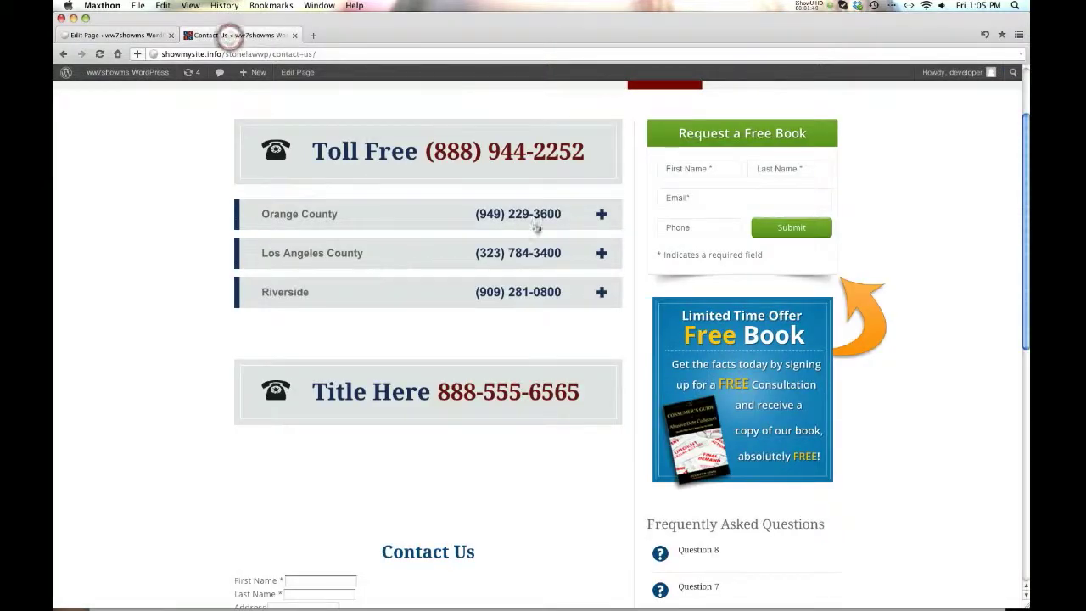
left_click(602, 215)
left_click(601, 215)
left_click(601, 215)
left_click(601, 215)
left_click(602, 214)
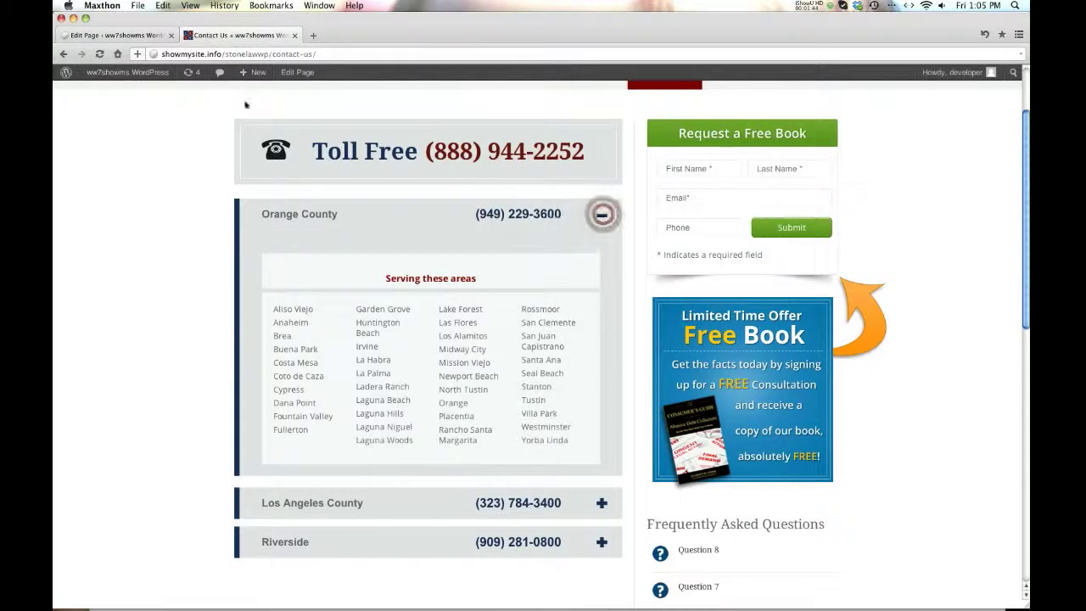
left_click(126, 37)
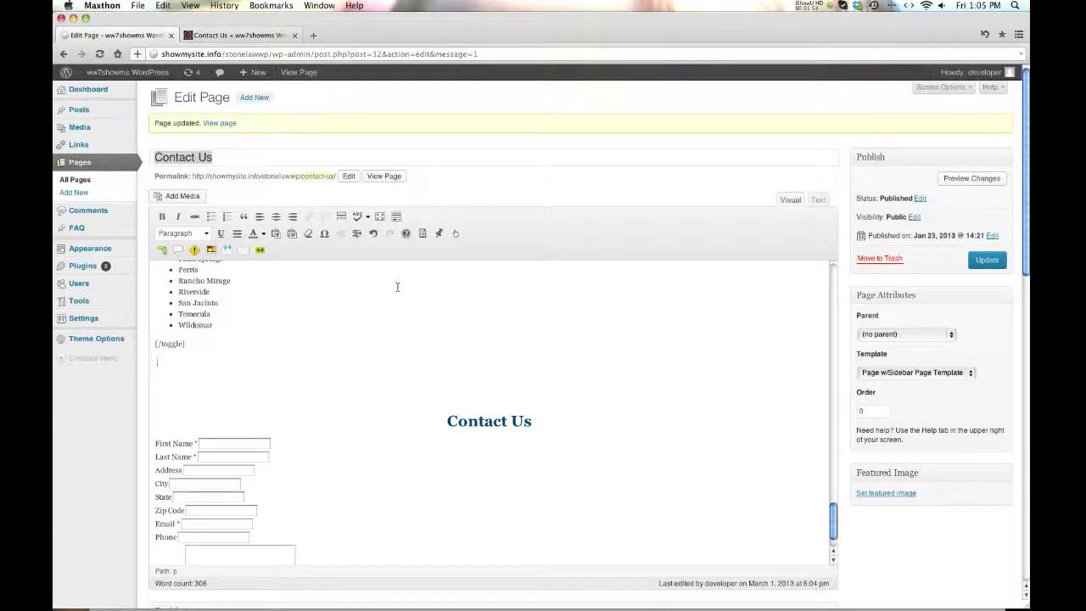
- Dismiss the Fixed post dialog and start a Toggled Content block with Initial State Closed
left_click(439, 235)
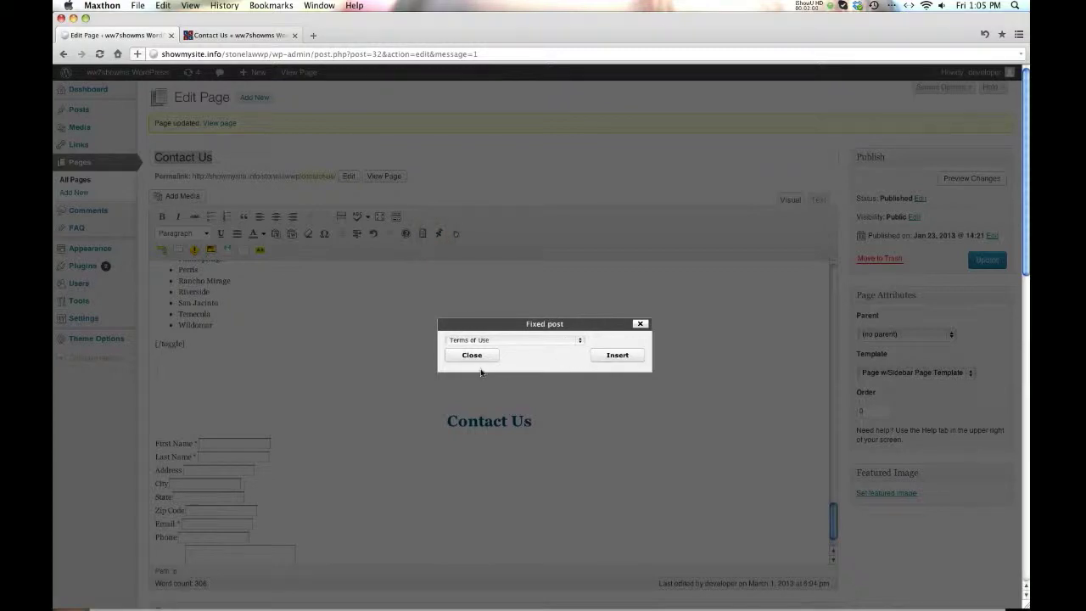
left_click(473, 355)
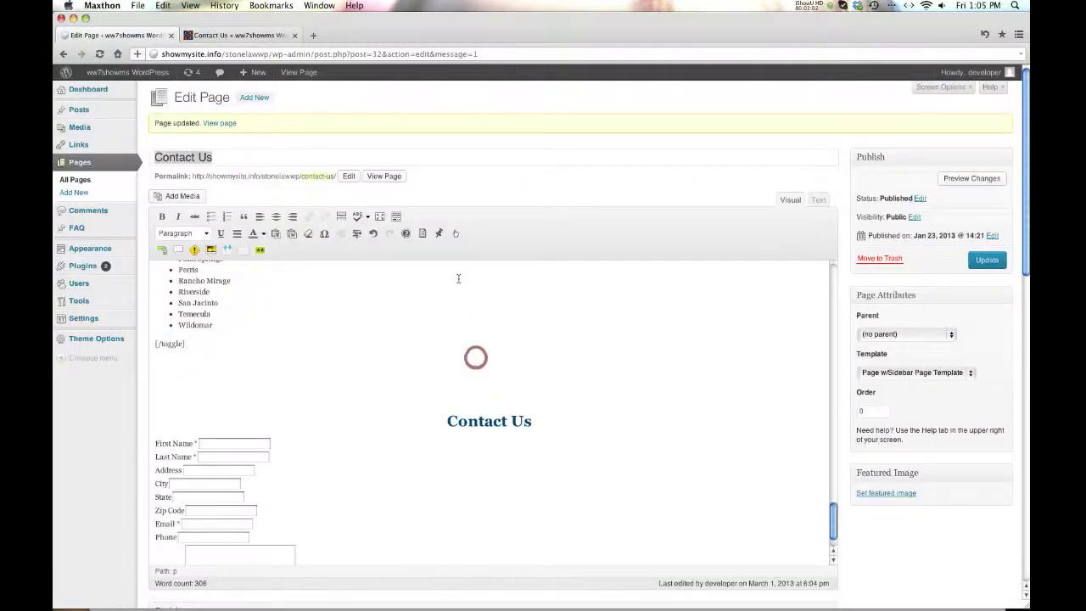
left_click(228, 250)
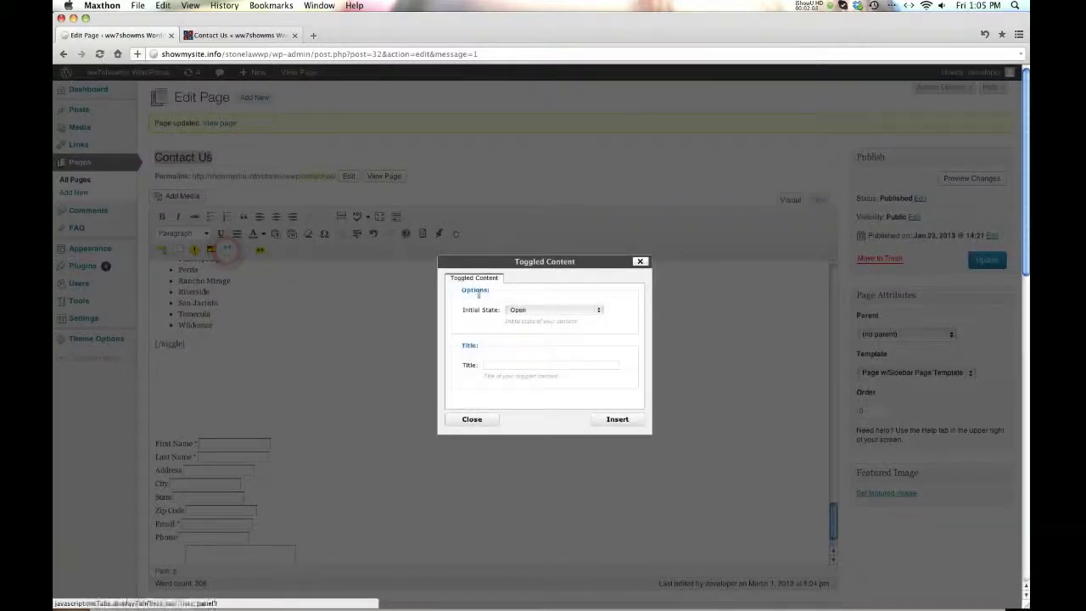
left_click(534, 317)
left_click(532, 318)
left_click(498, 365)
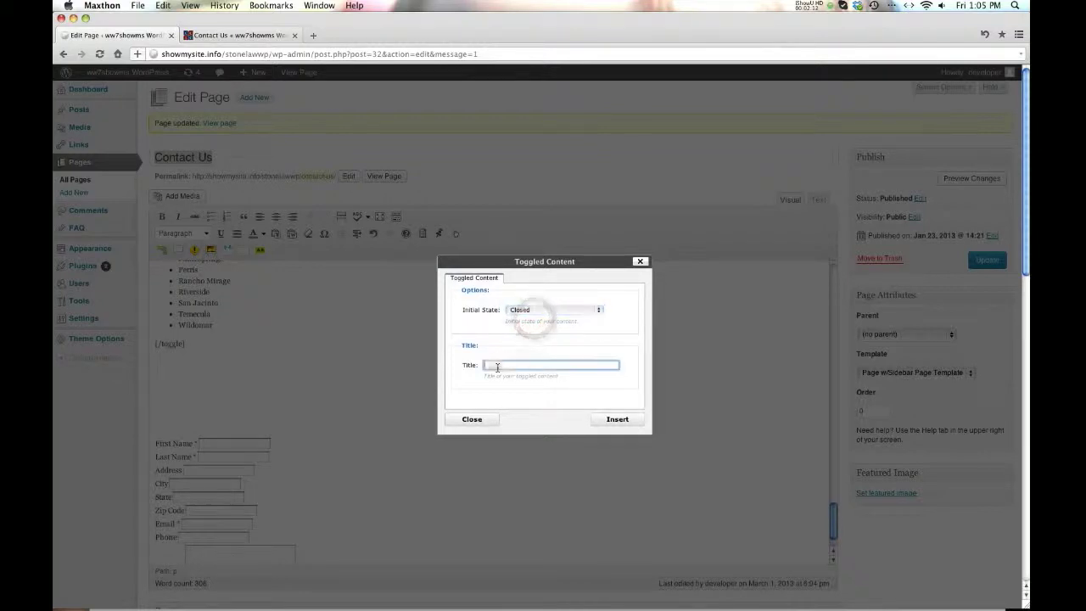
- Check the reloaded live page, then insert the Info toggle into the content
left_click(240, 35)
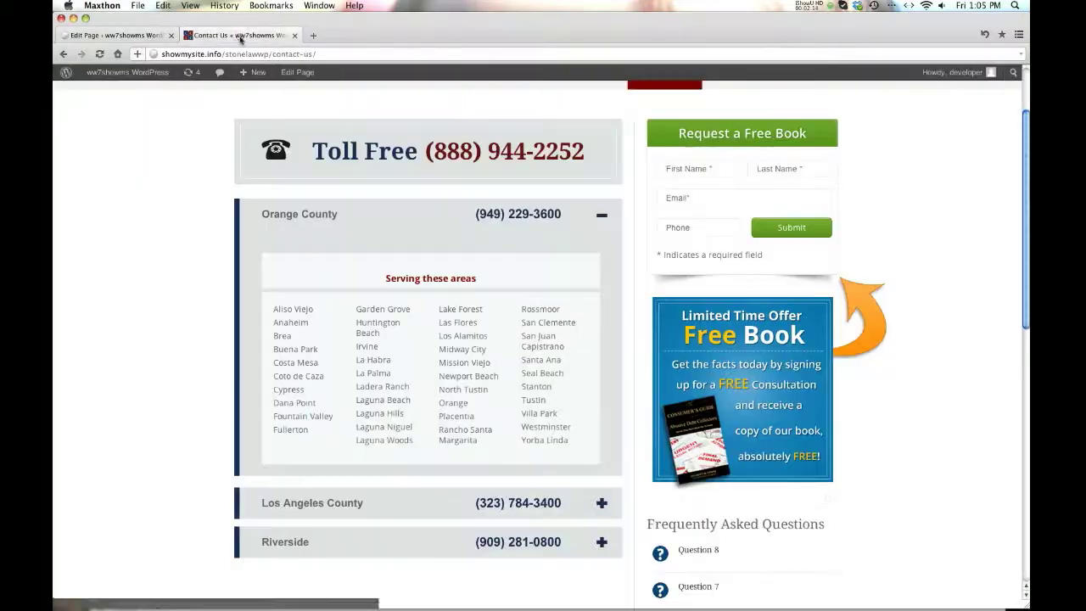
left_click(602, 214)
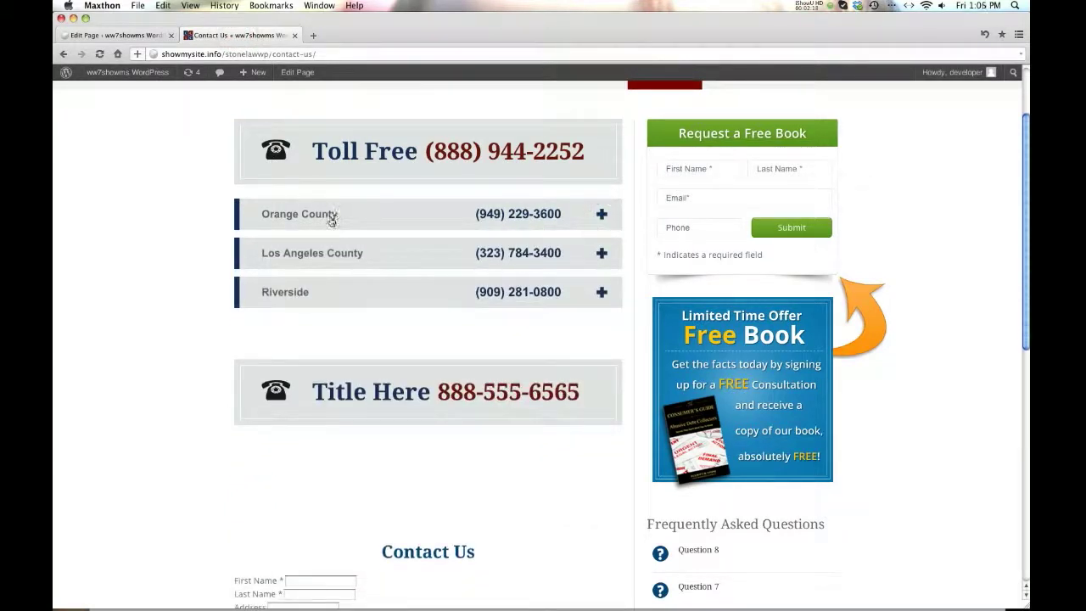
left_click(99, 54)
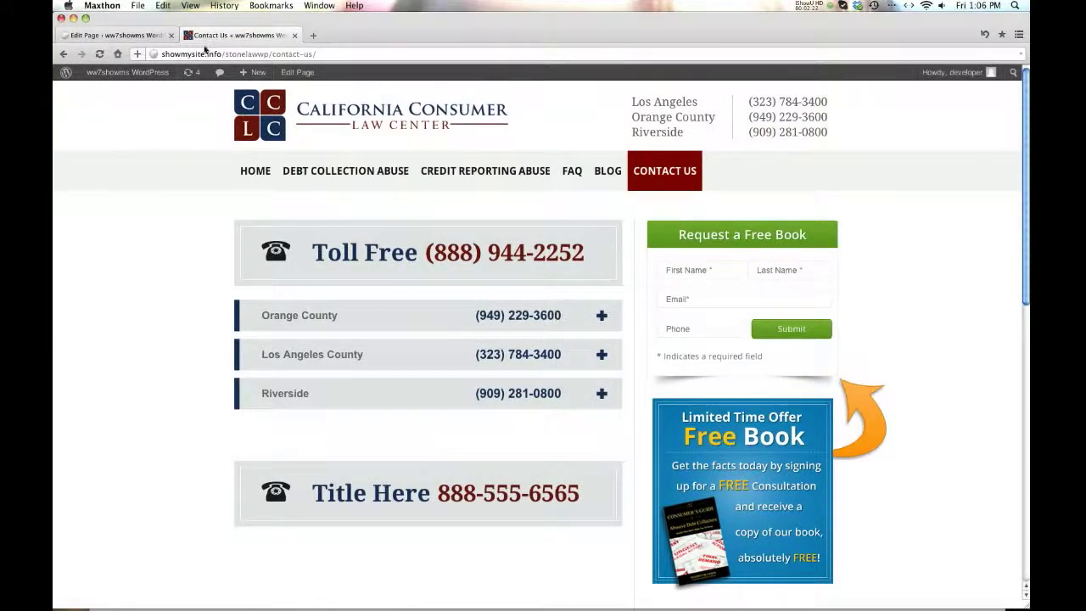
left_click(119, 35)
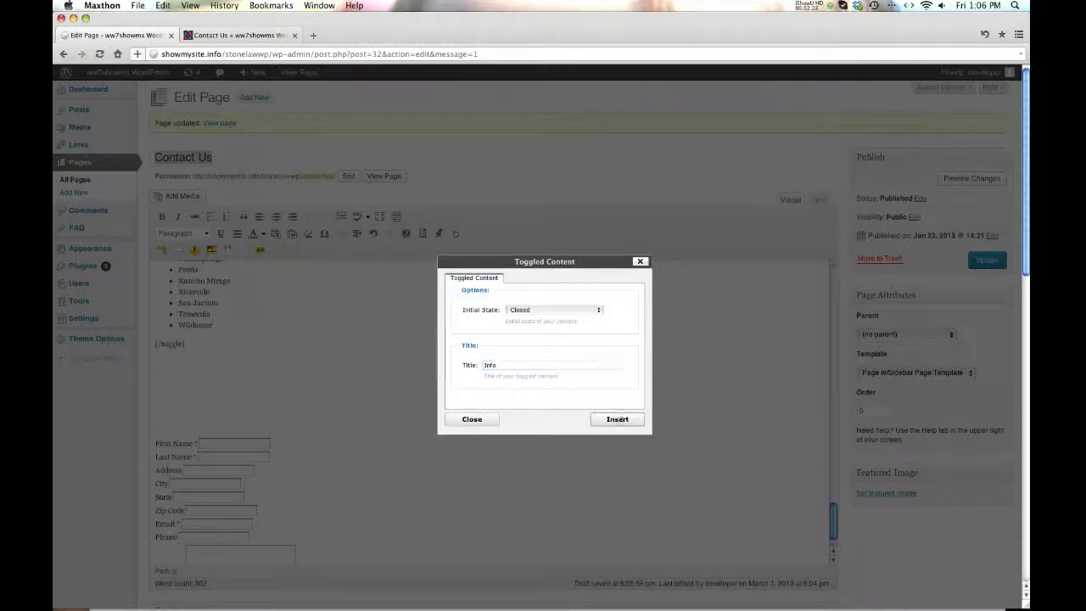
left_click(618, 420)
scroll(427, 378, "up", 15)
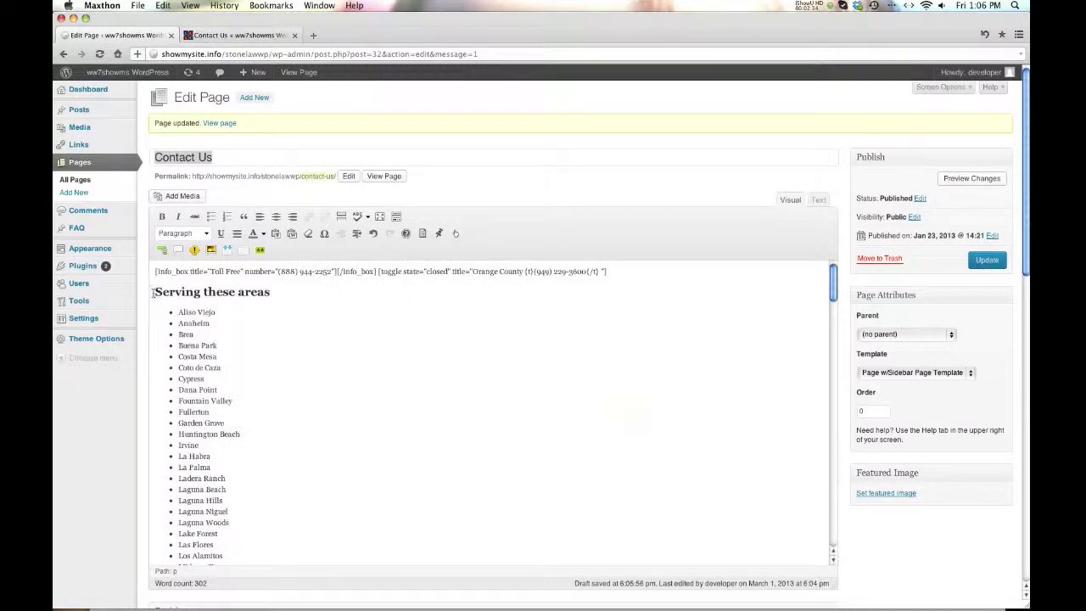
- Copy the Orange County title text from the first toggle shortcode
left_click_drag(155, 291, 258, 291)
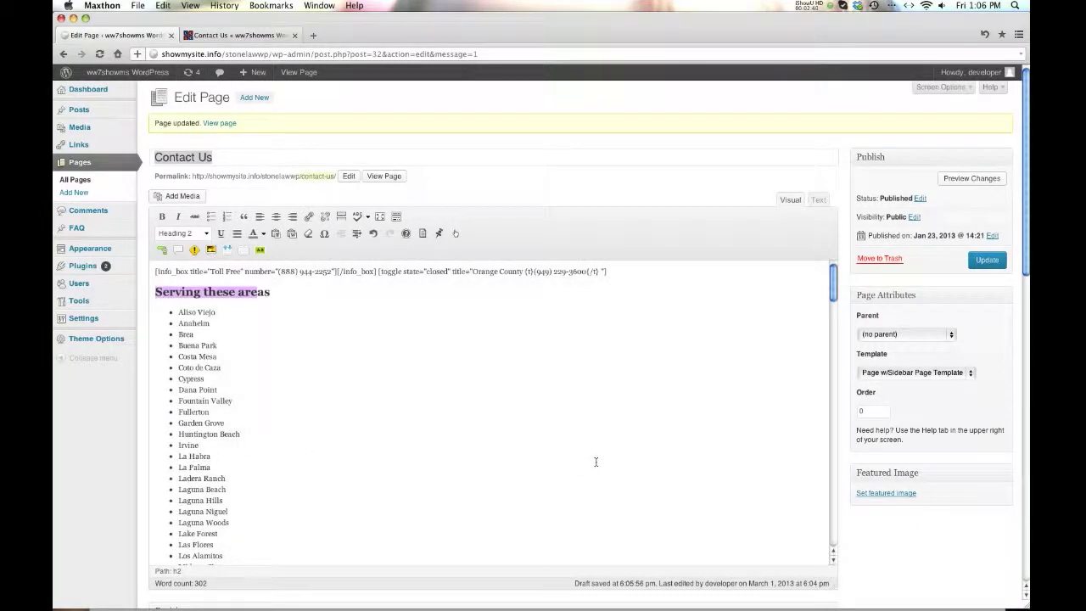
left_click(386, 421)
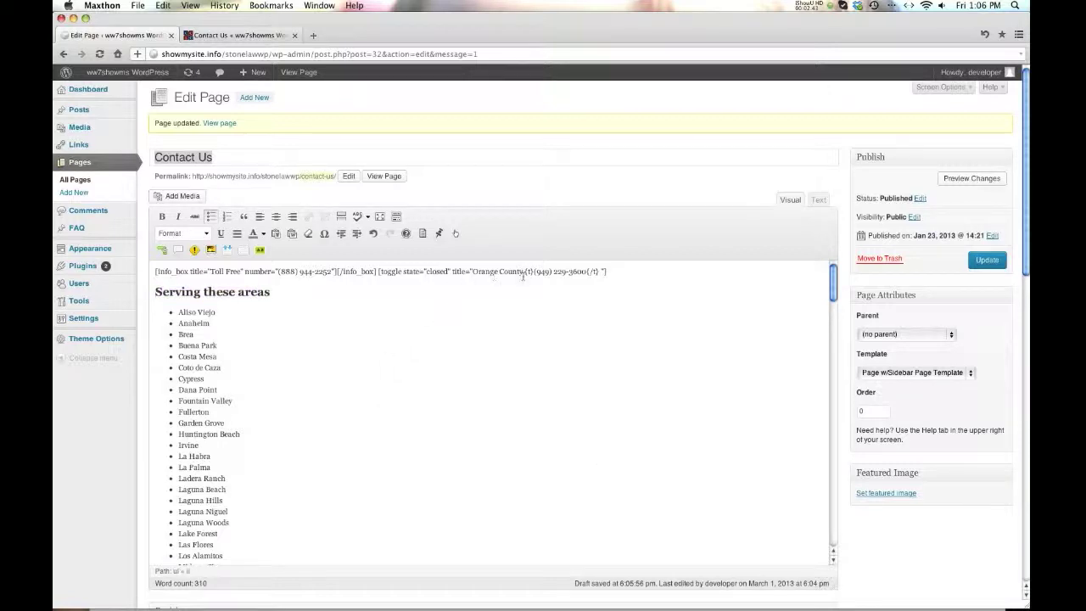
left_click_drag(524, 271, 595, 272)
left_click(208, 34)
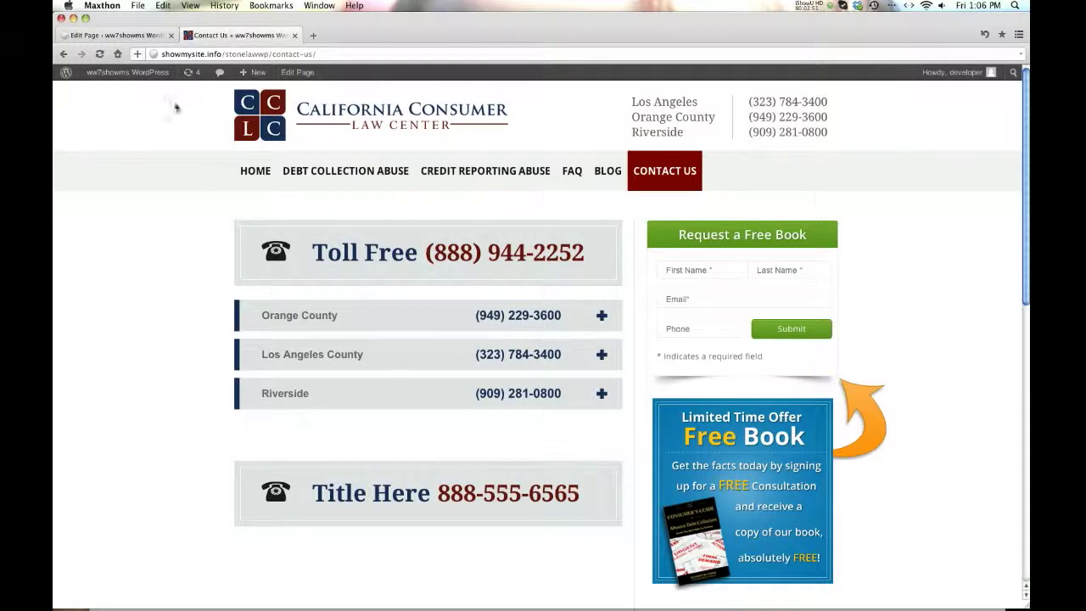
scroll(147, 97, "down", 3)
left_click(123, 36)
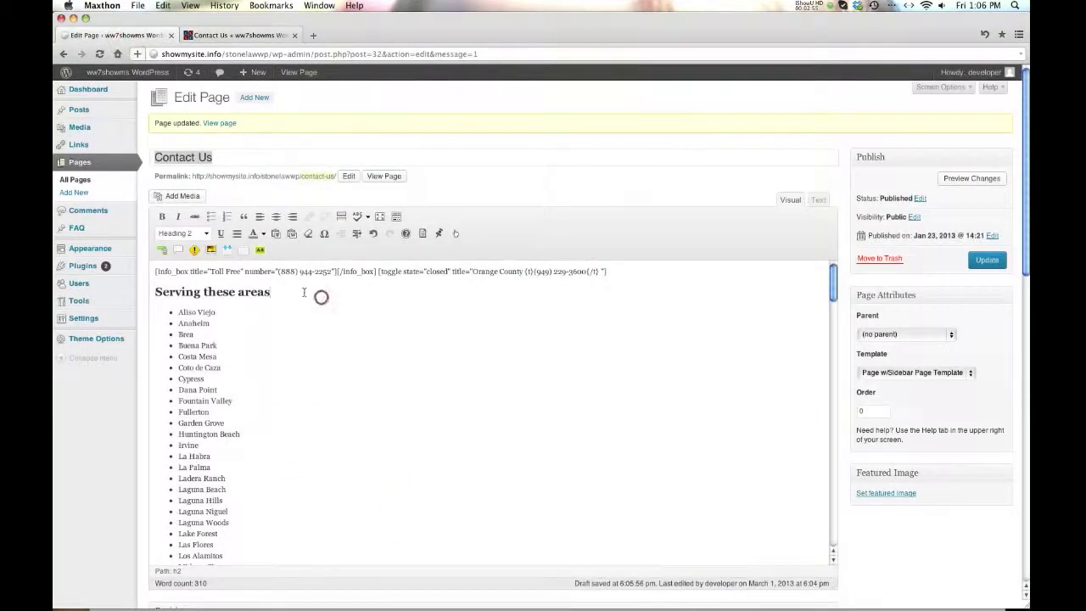
left_click_drag(601, 272, 472, 271)
- Replace the new toggle's Info title with Orange County and update the page
scroll(441, 350, "down", 15)
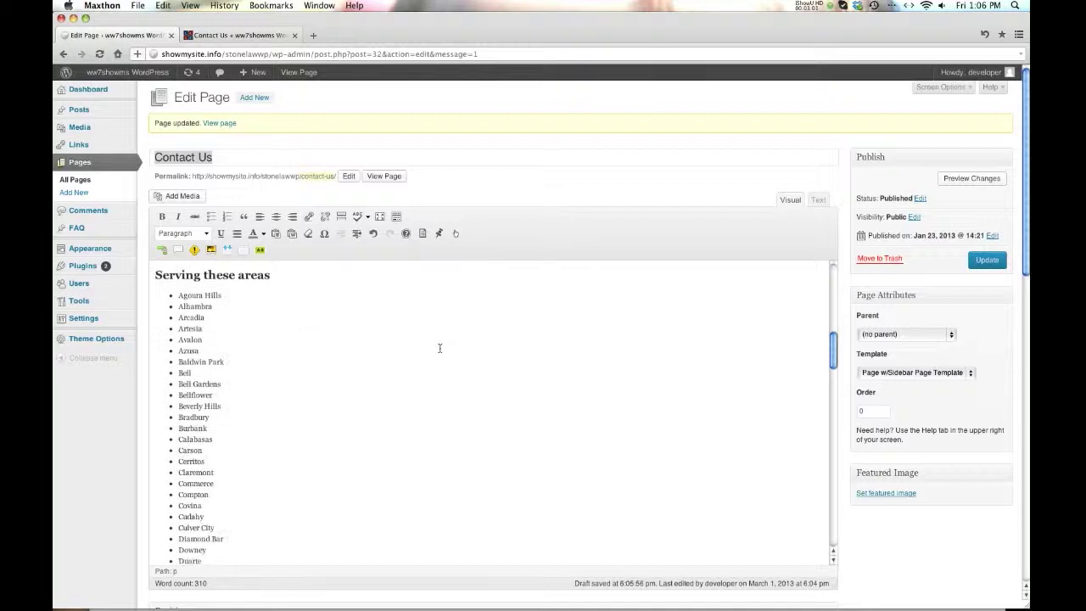
scroll(408, 374, "down", 1)
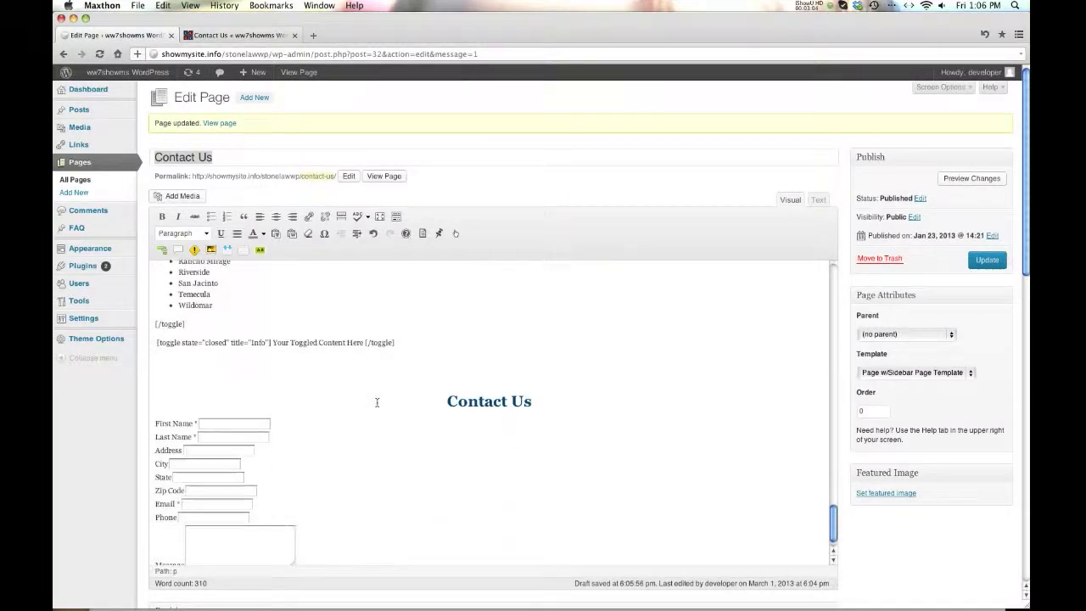
left_click(372, 362)
double_click(257, 341)
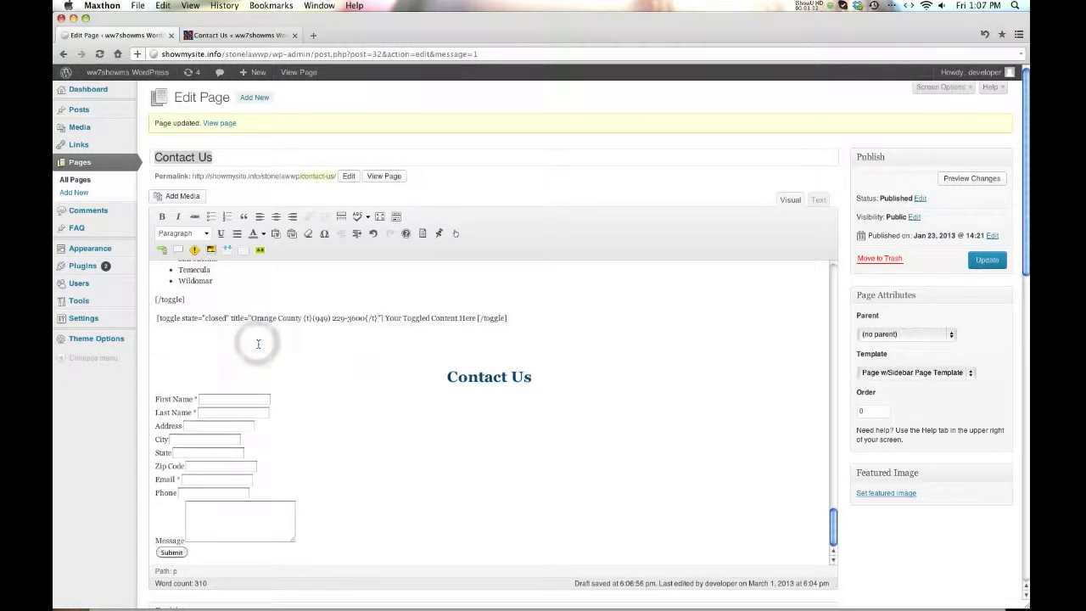
left_click(987, 260)
left_click(204, 35)
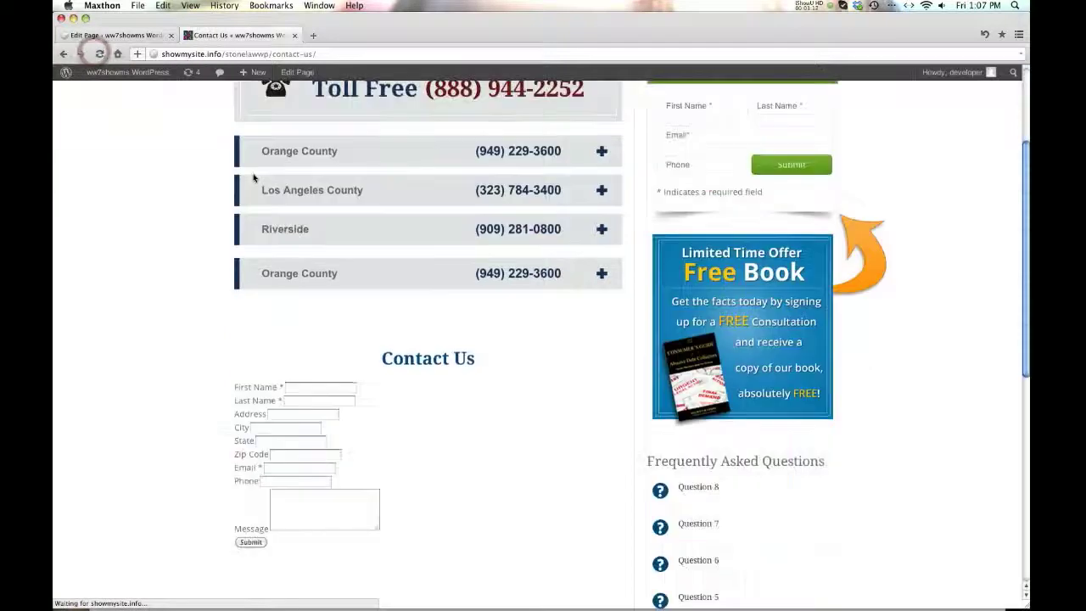
scroll(416, 281, "down", 5)
scroll(416, 281, "up", 5)
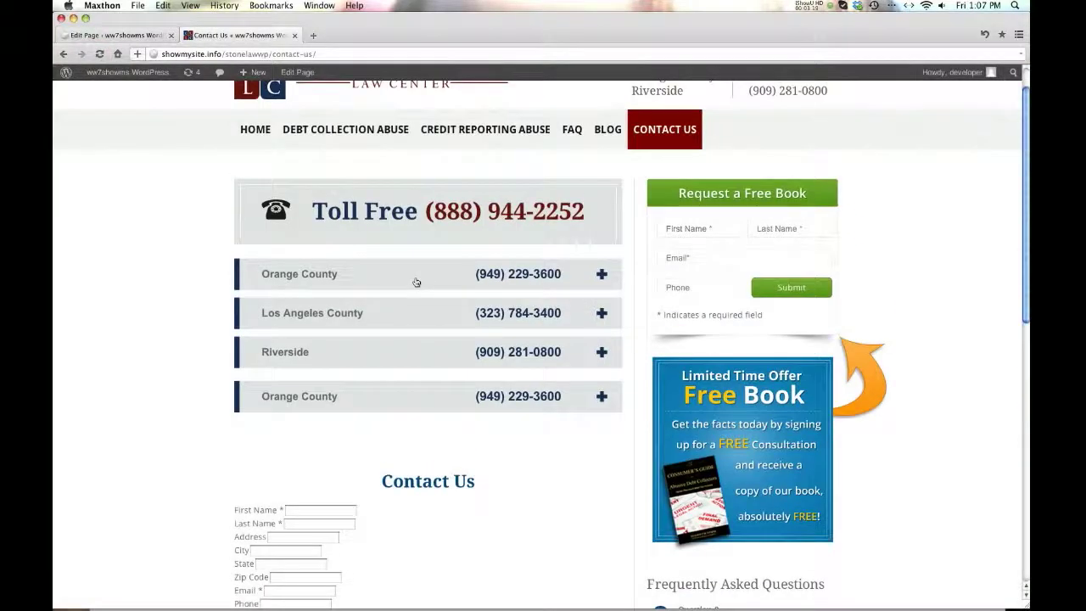
left_click(603, 397)
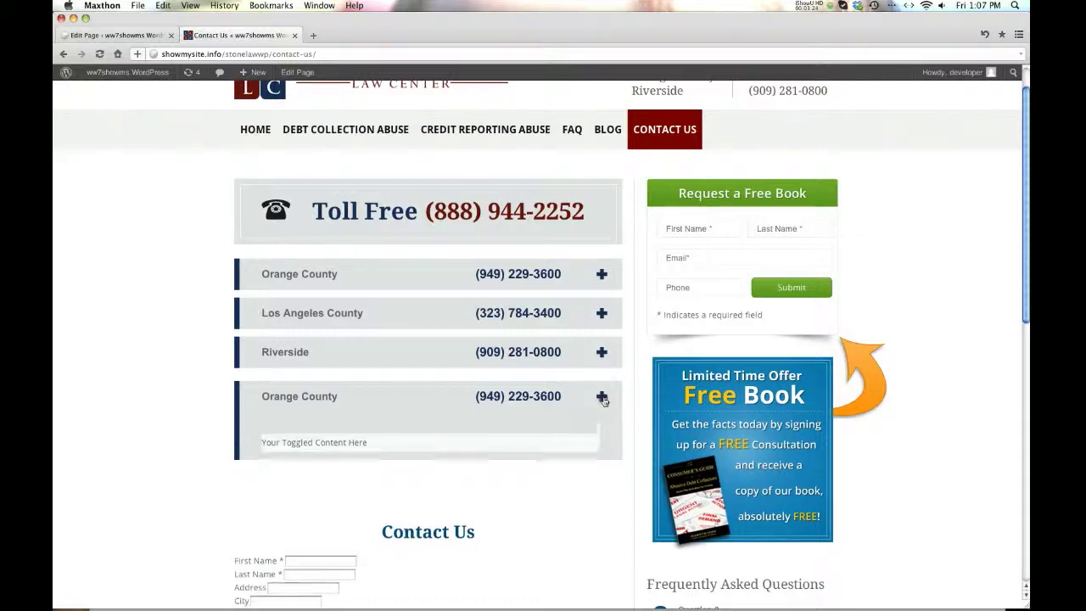
left_click(602, 397)
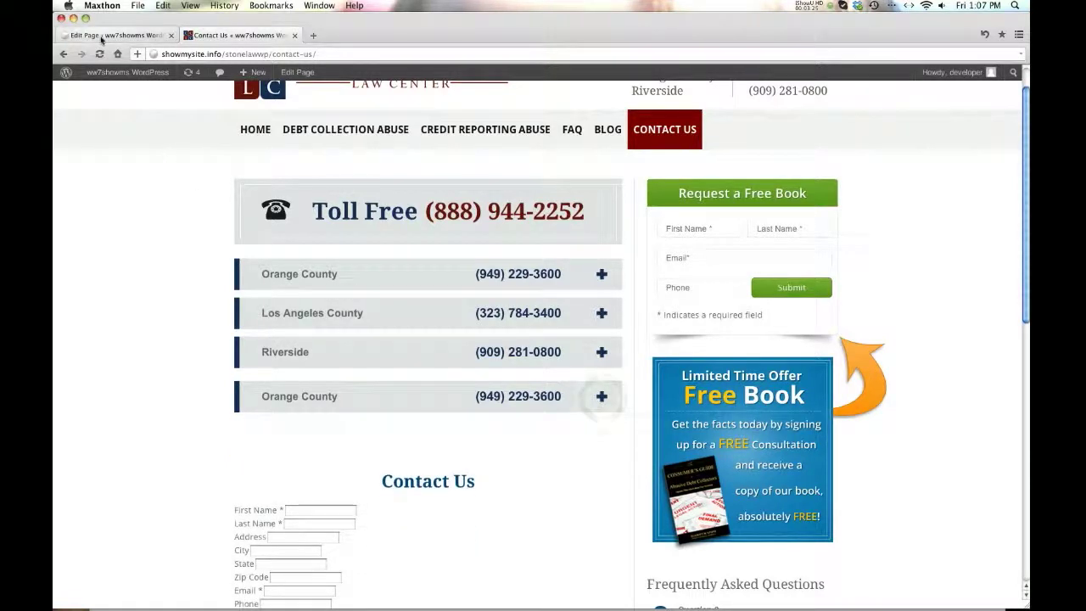
scroll(251, 366, "down", 3)
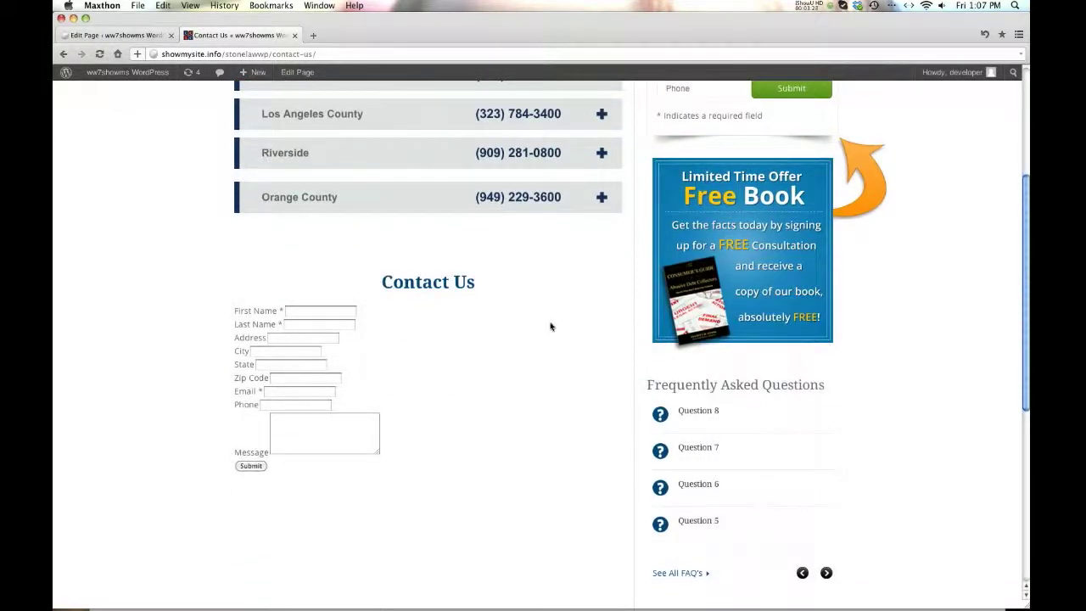
left_click(111, 36)
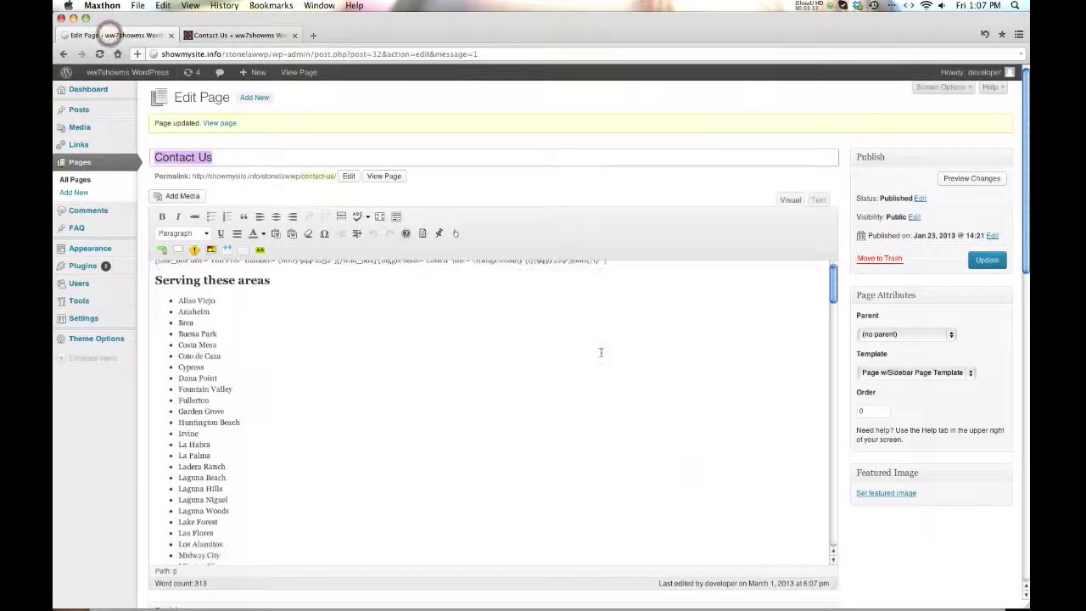
- Replace the toggle's placeholder content with test text and delete the leftover gibberish
scroll(605, 367, "down", 15)
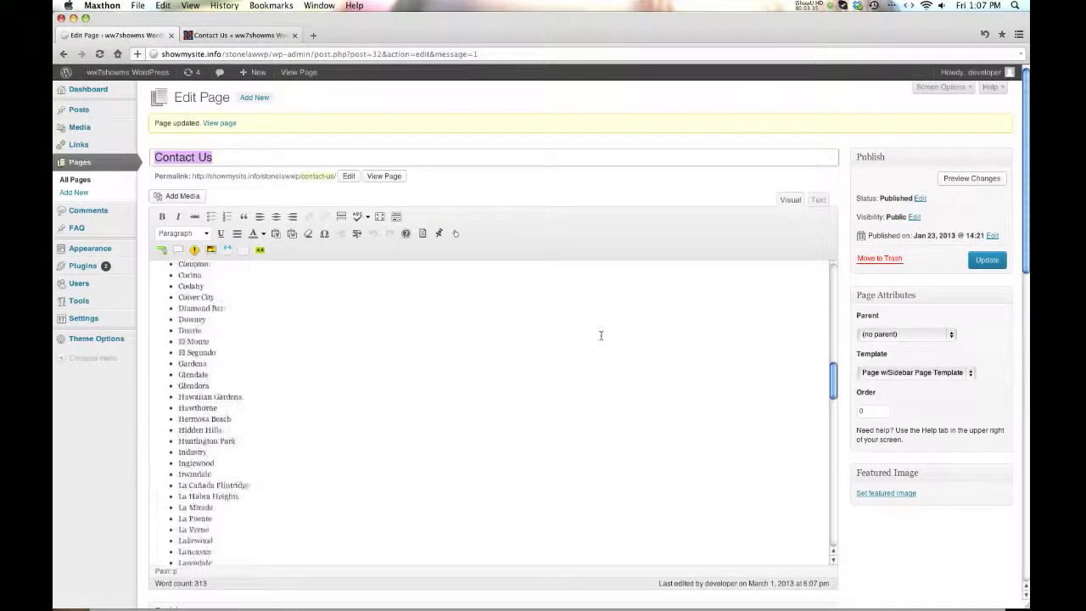
scroll(601, 335, "up", 3)
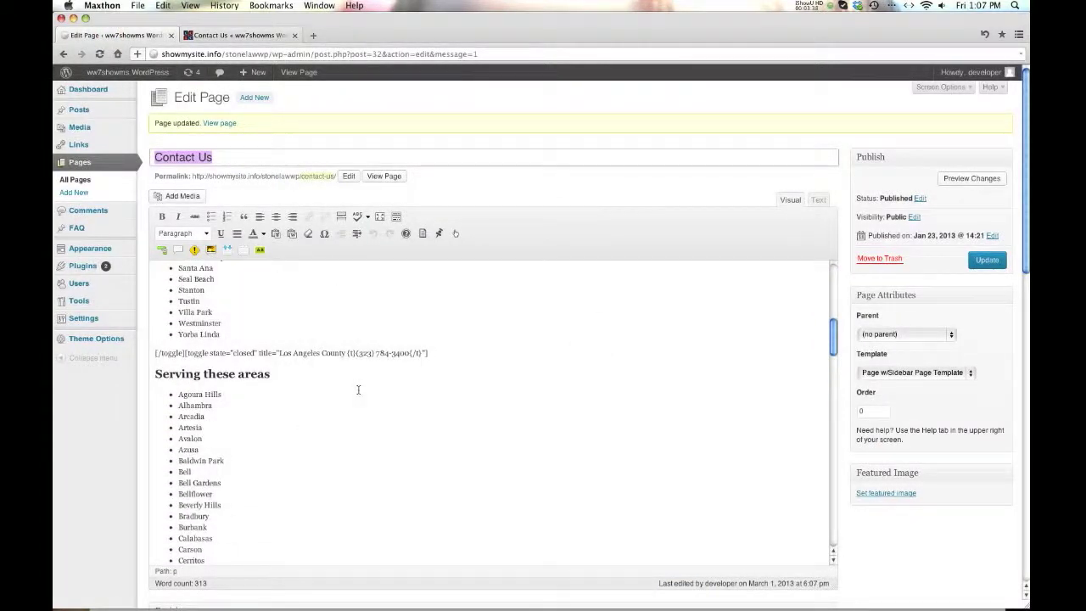
scroll(196, 389, "down", 20)
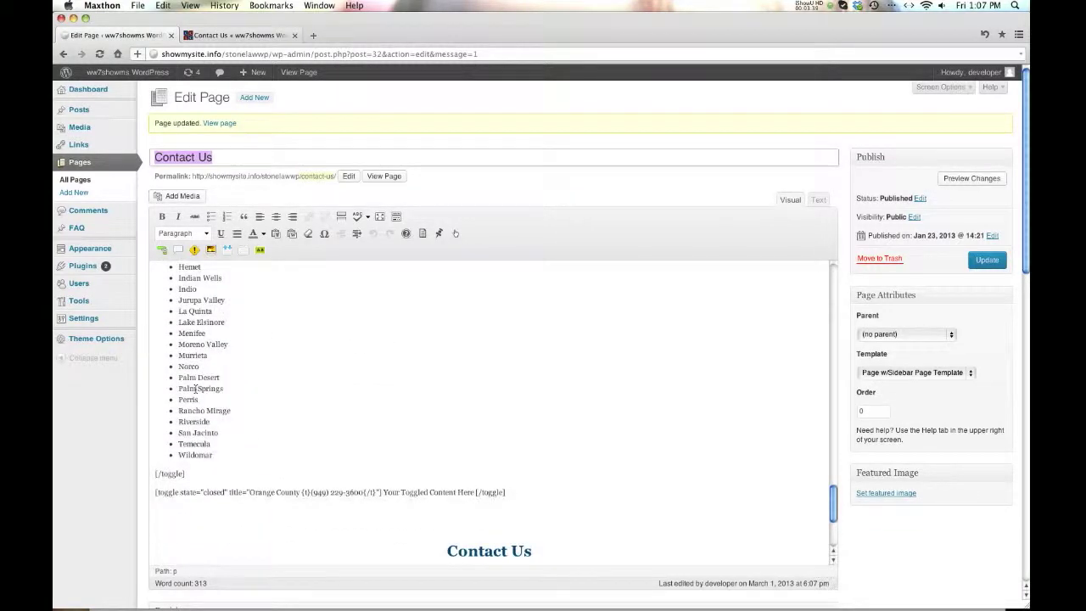
left_click_drag(476, 491, 381, 492)
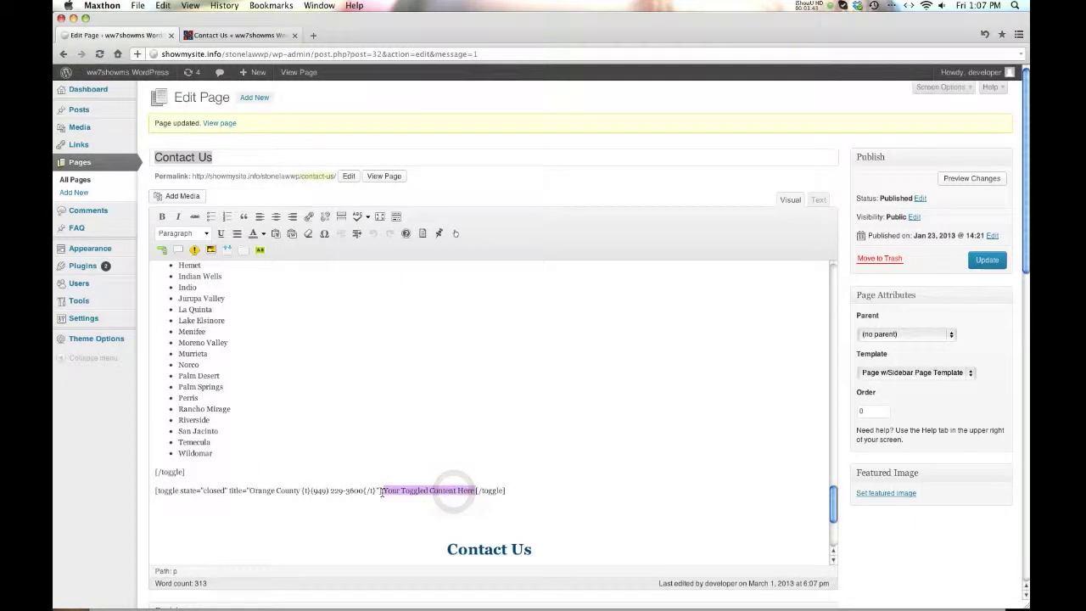
type("fdgjgkfd;d;lg")
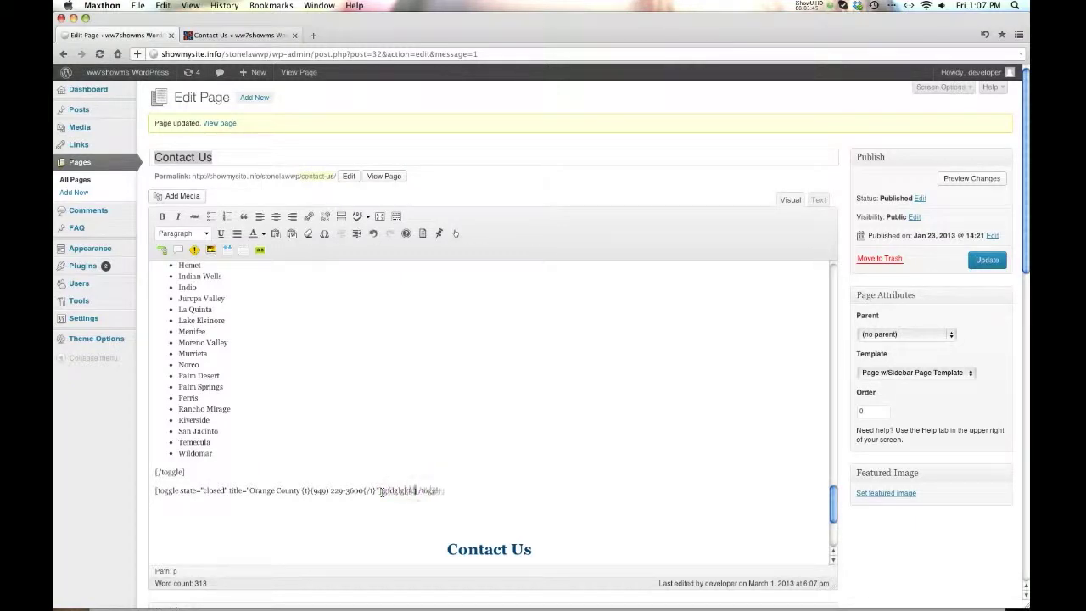
key("Return")
key("Return")
key("Return")
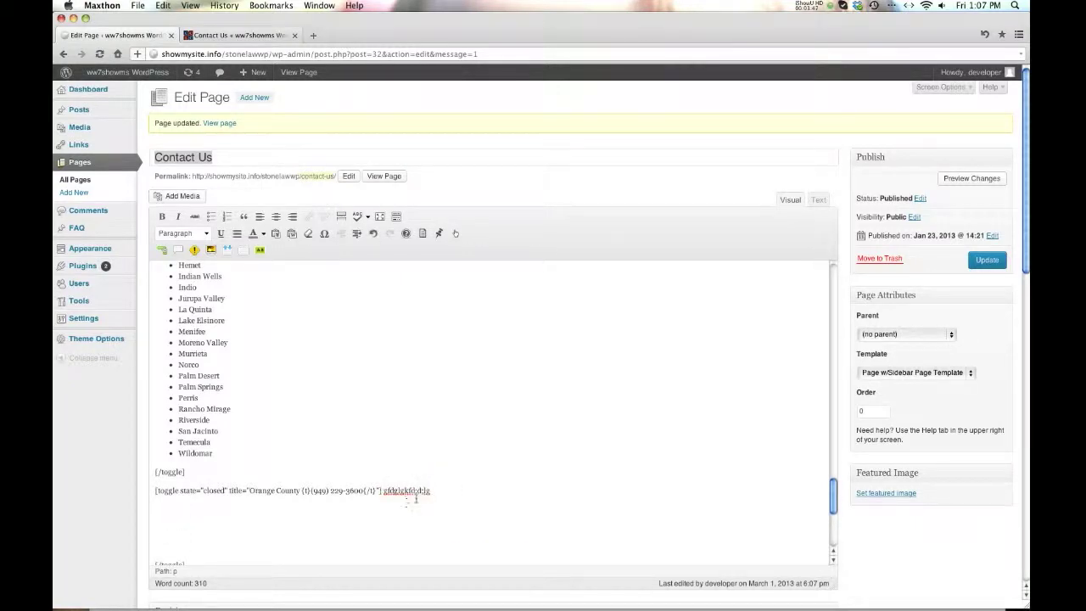
double_click(426, 492)
key("BackSpace")
- Type several lines of test text below the toggle shortcode
left_click(206, 527)
type("dsfsdfdsfdsf")
key("Return")
type("fdsfdsfdsf")
key("Return")
type("sf")
key("Return")
type("sd")
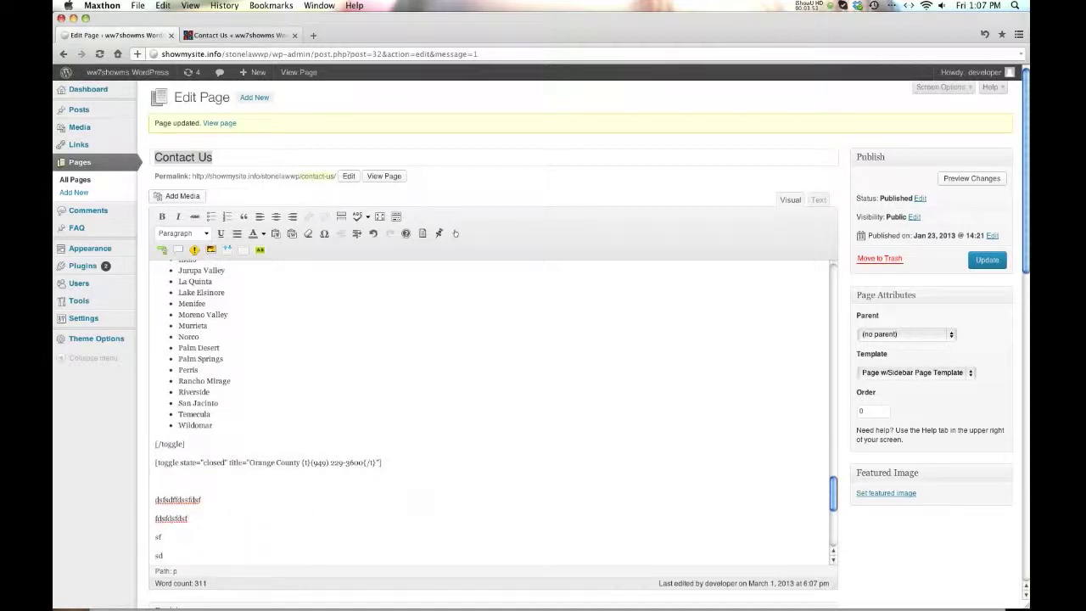
- Delete the whole Orange County [toggle]…[/toggle] block
scroll(198, 526, "down", 3)
left_click_drag(154, 384, 236, 523)
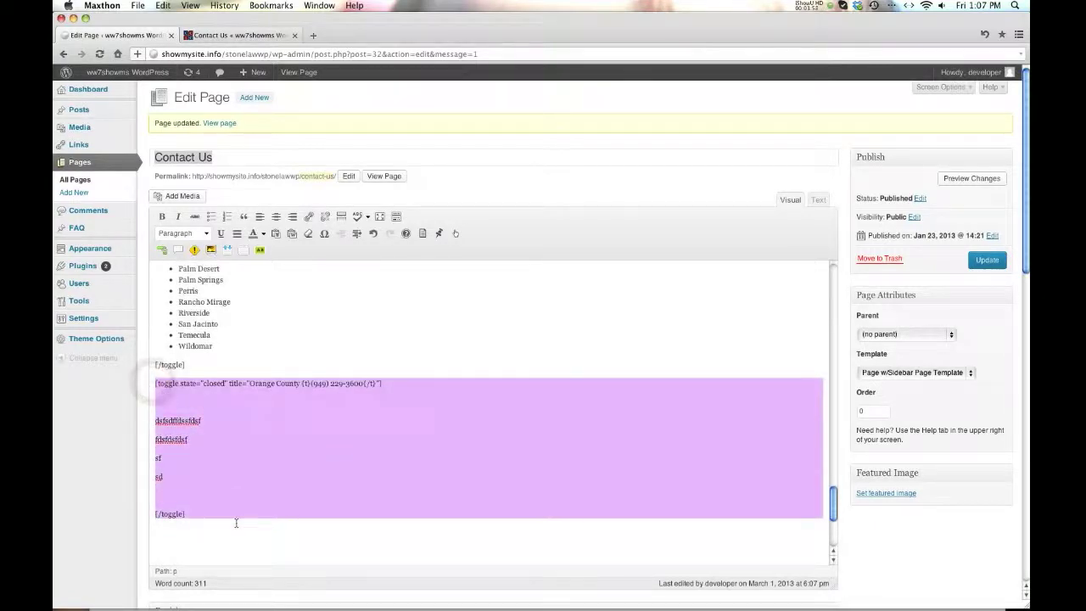
key("BackSpace")
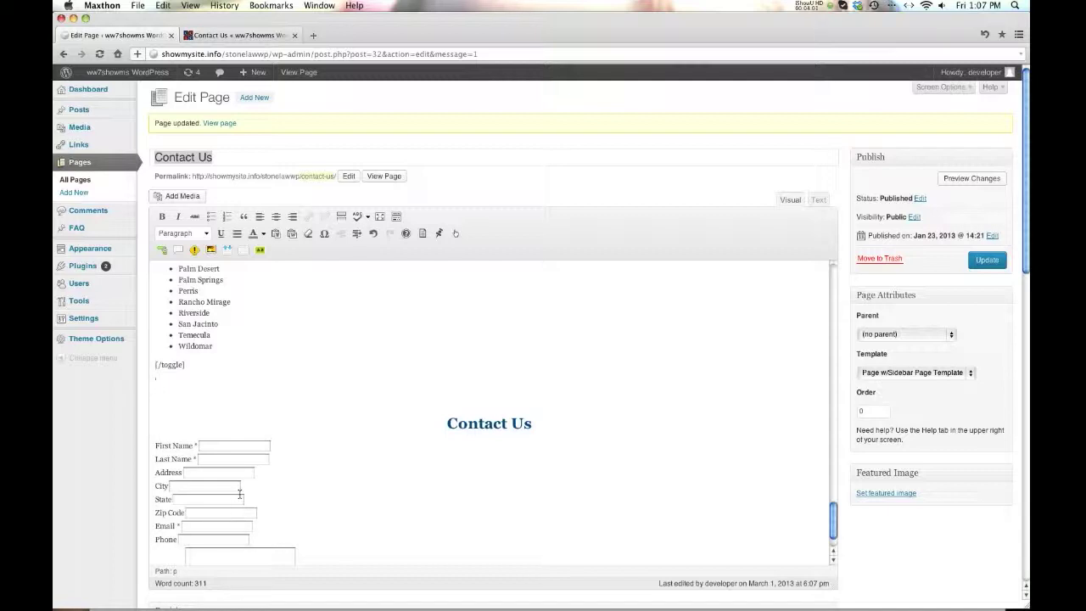
key("BackSpace")
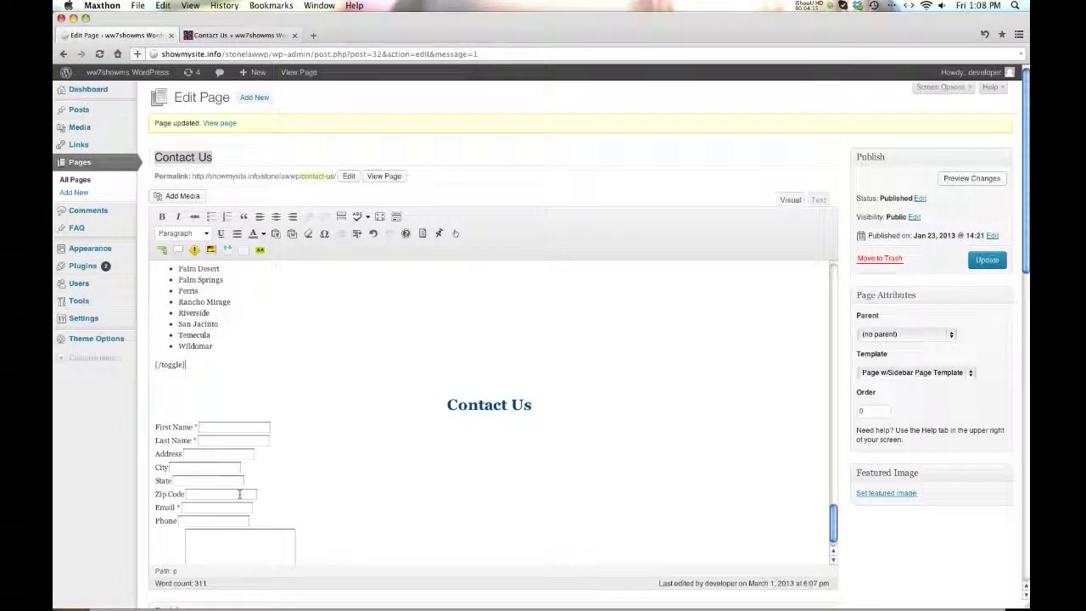
left_click(242, 36)
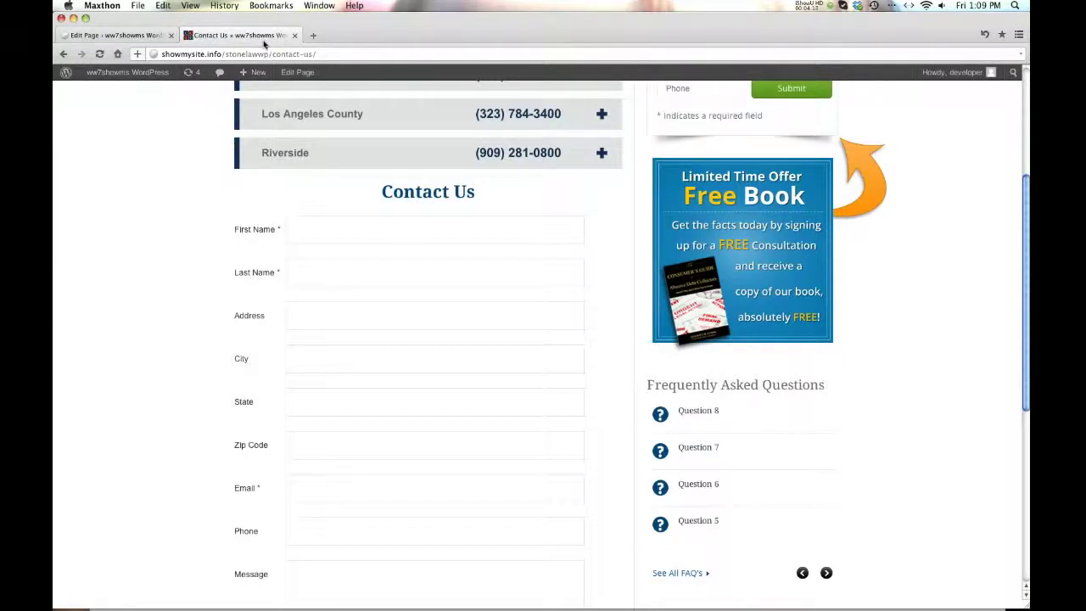
scroll(428, 184, "down", 3)
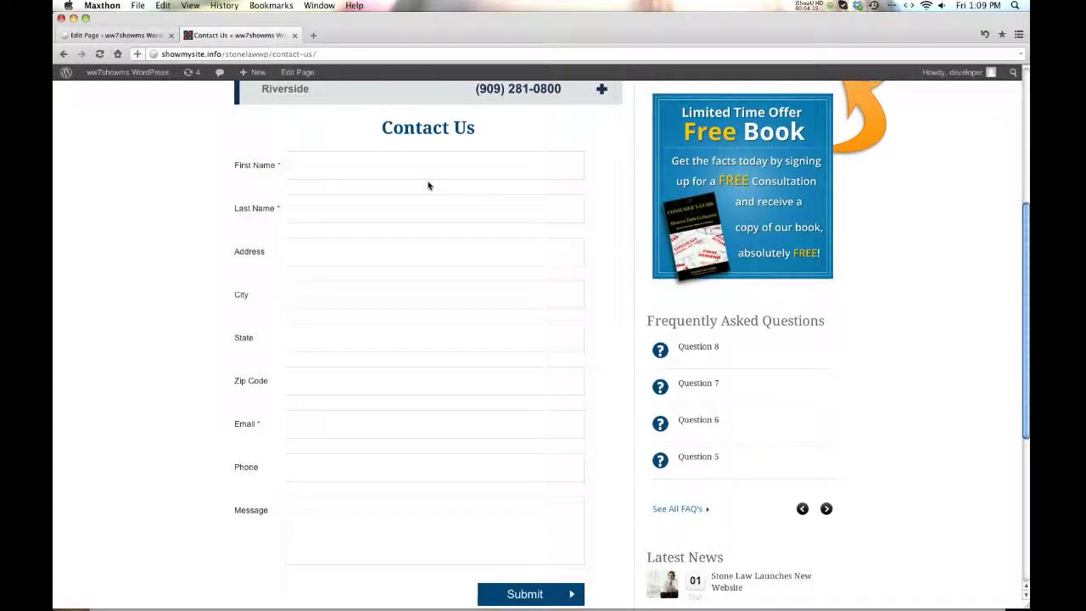
left_click(115, 35)
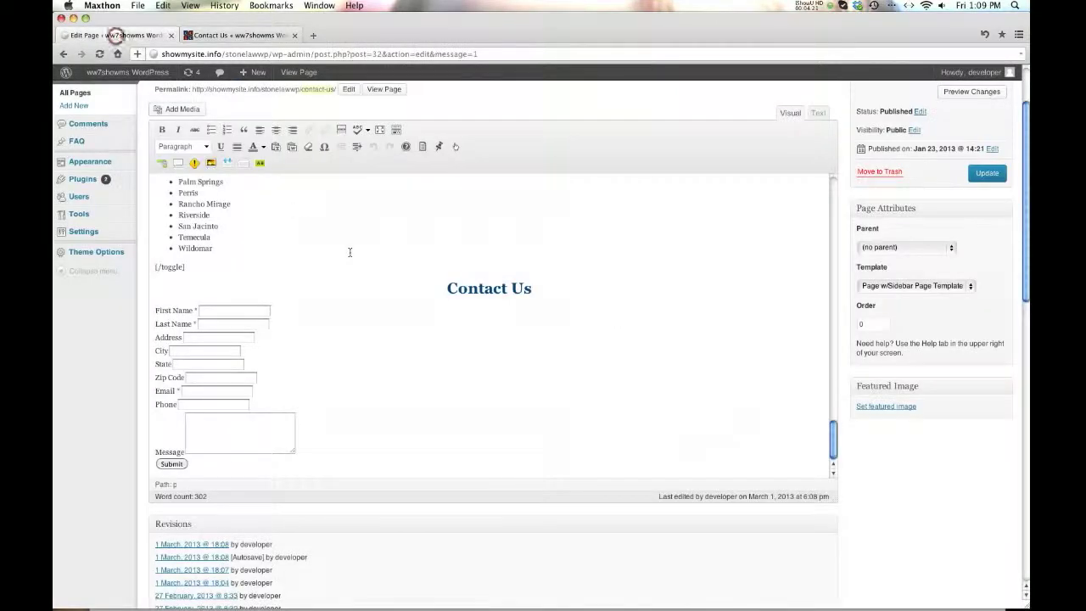
- View the content as HTML in the Text tab and recheck the live Contact Us page
left_click(818, 113)
scroll(381, 376, "up", 10)
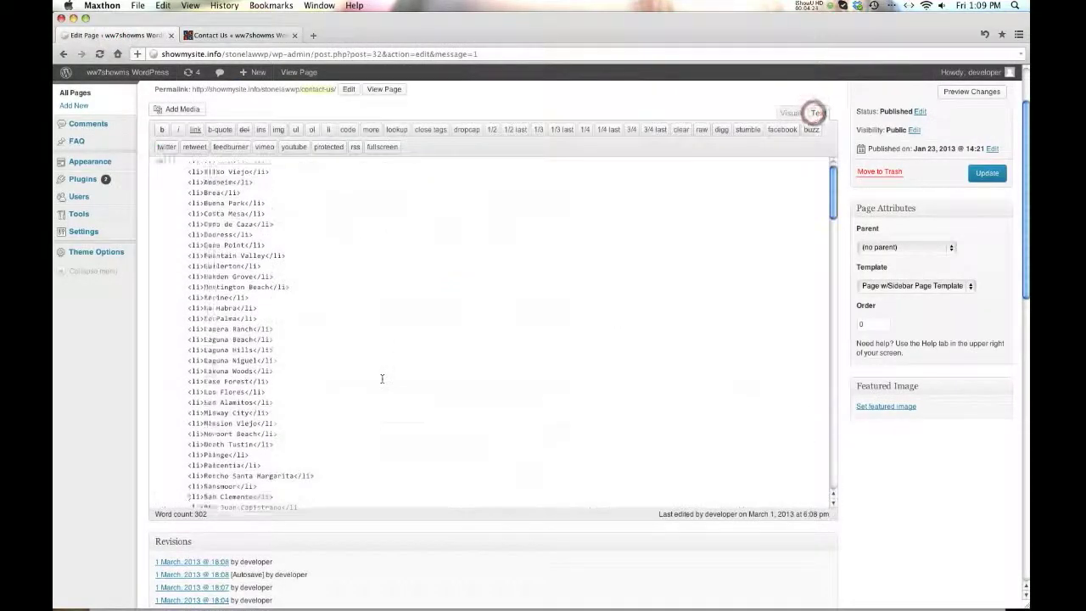
scroll(382, 379, "down", 10)
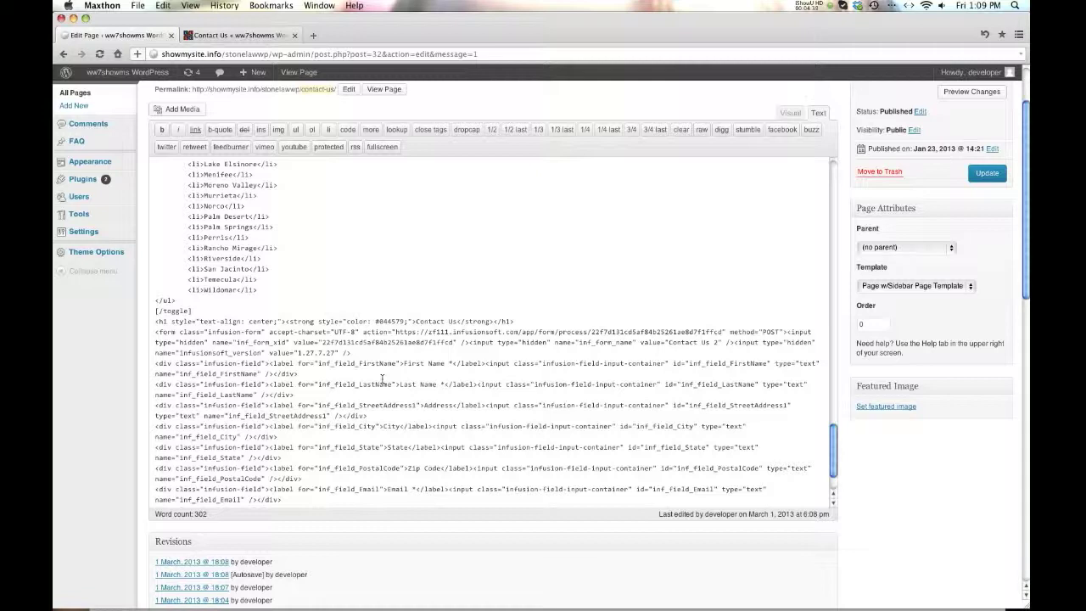
scroll(449, 354, "up", 7)
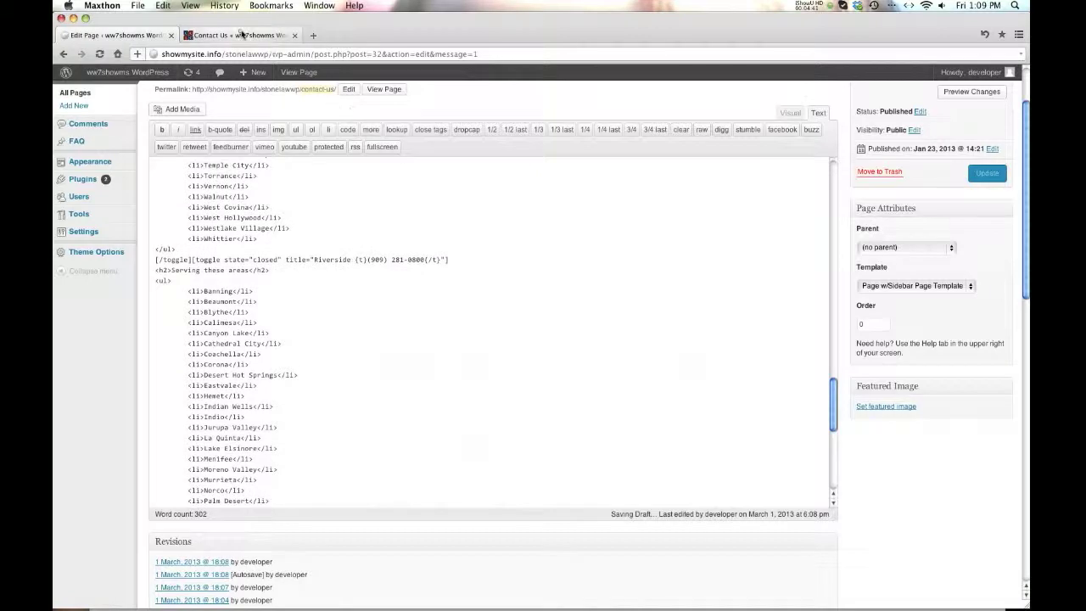
left_click(240, 32)
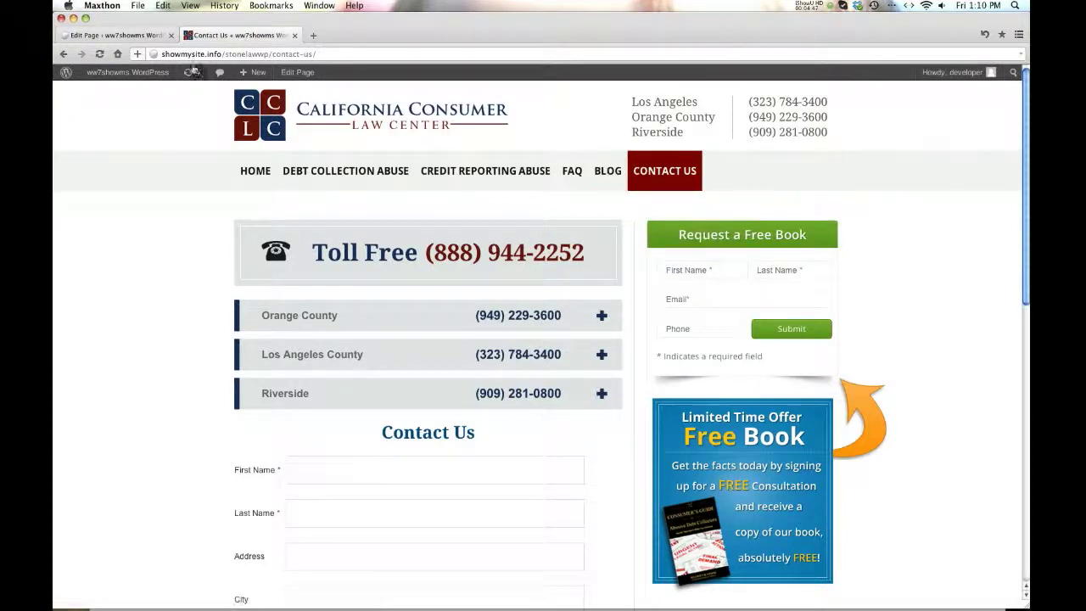
left_click(127, 35)
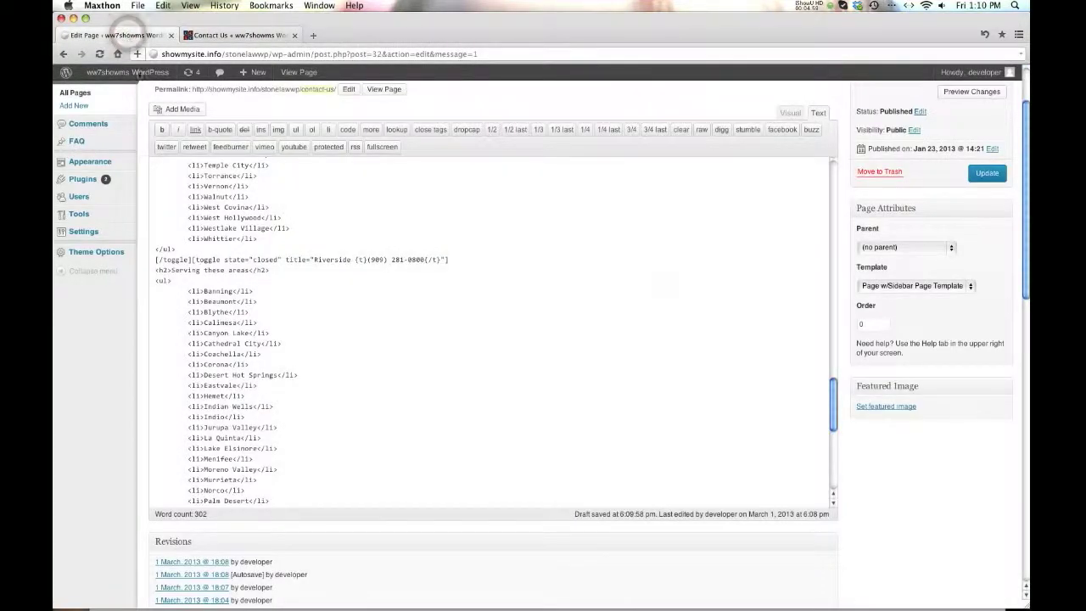
left_click(486, 182)
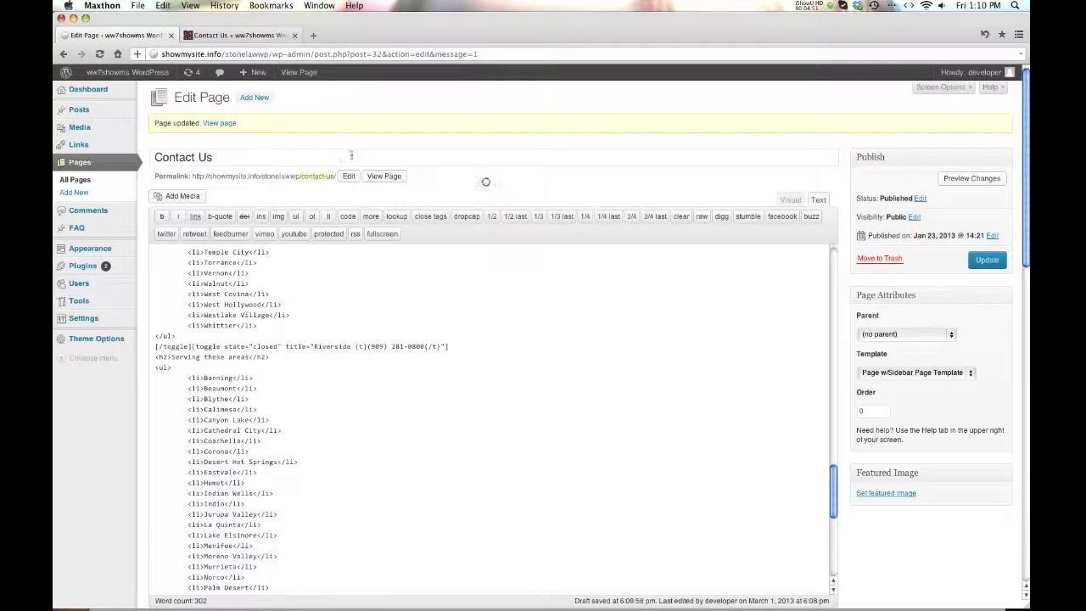
- Start a new page titled New Page and type filler body text in the Visual editor
left_click(255, 99)
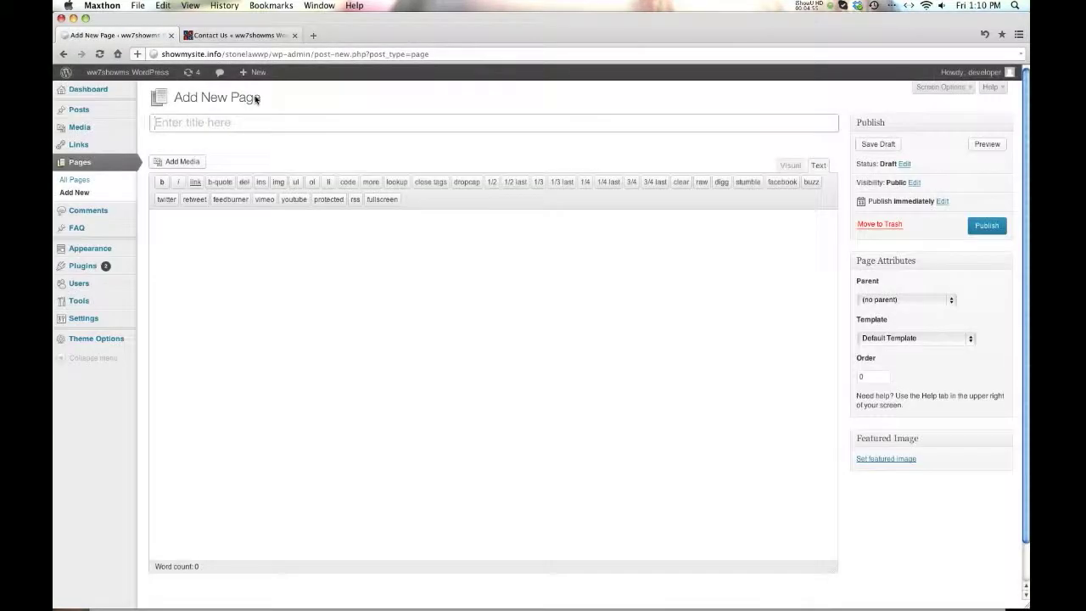
type("New Page")
left_click(789, 166)
left_click(487, 295)
type("fgdfgdffdgdgdffdgdgdffdgfdg")
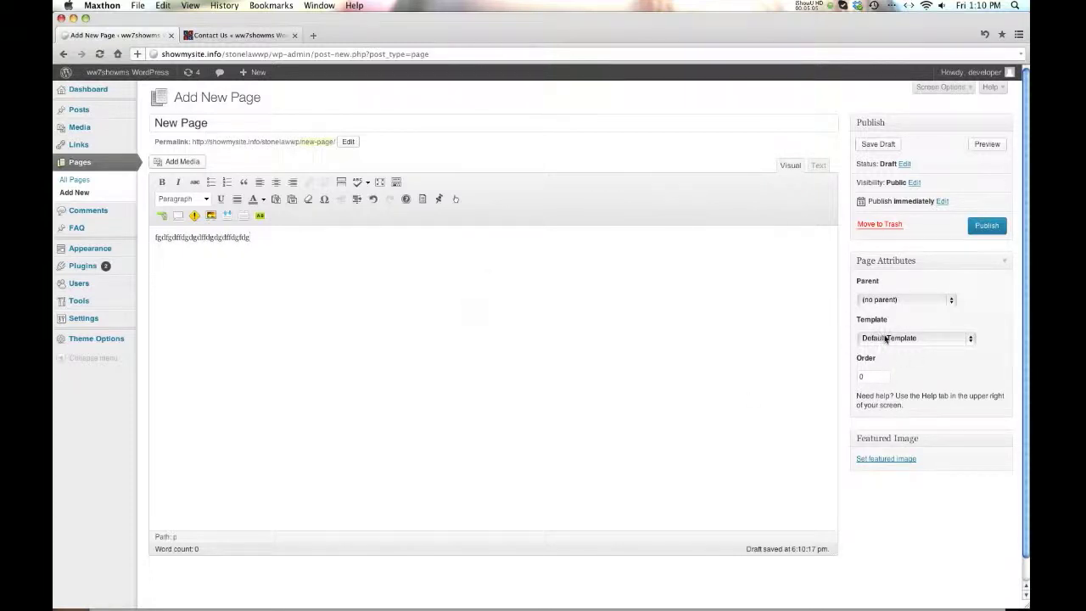
- Keep the Default Template, add more filler text, publish the page and view it
left_click(924, 339)
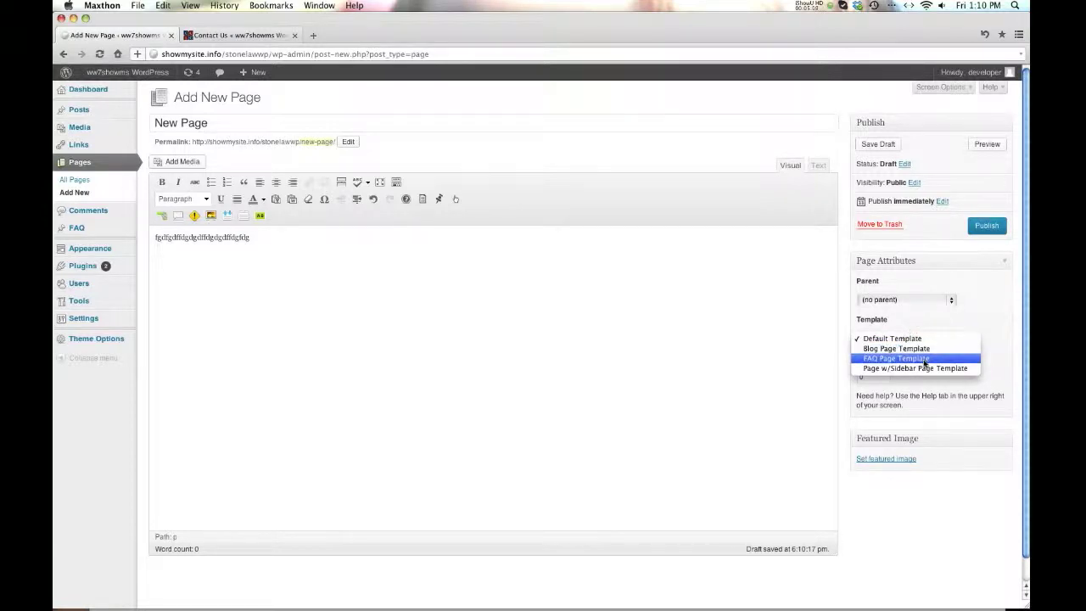
left_click(631, 328)
left_click(615, 327)
type("c exbcfbcbcvfbcvbcvbcvbcvbcvbcv")
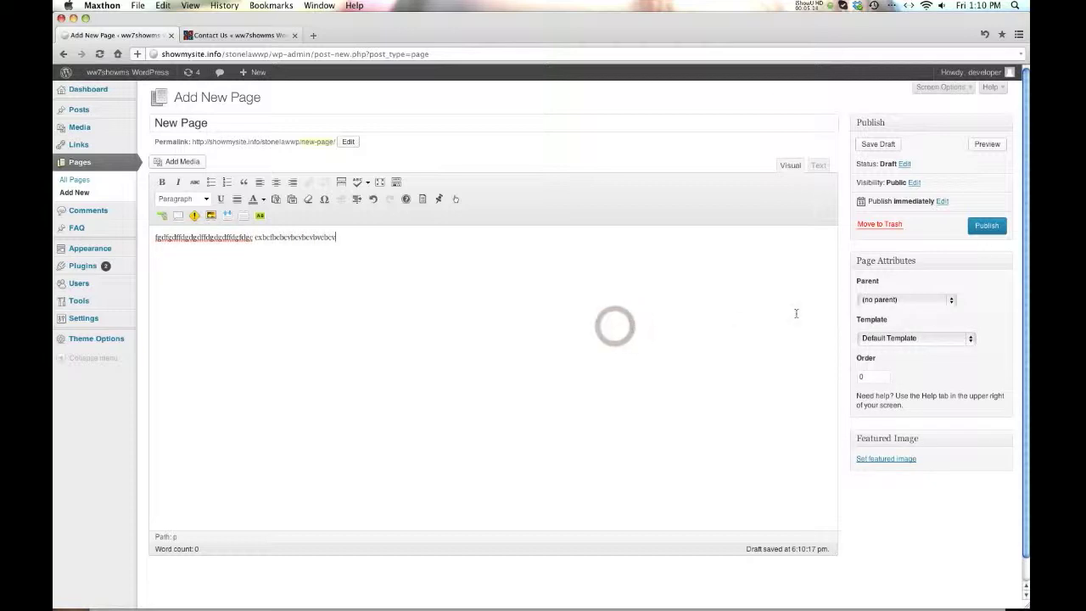
left_click(985, 225)
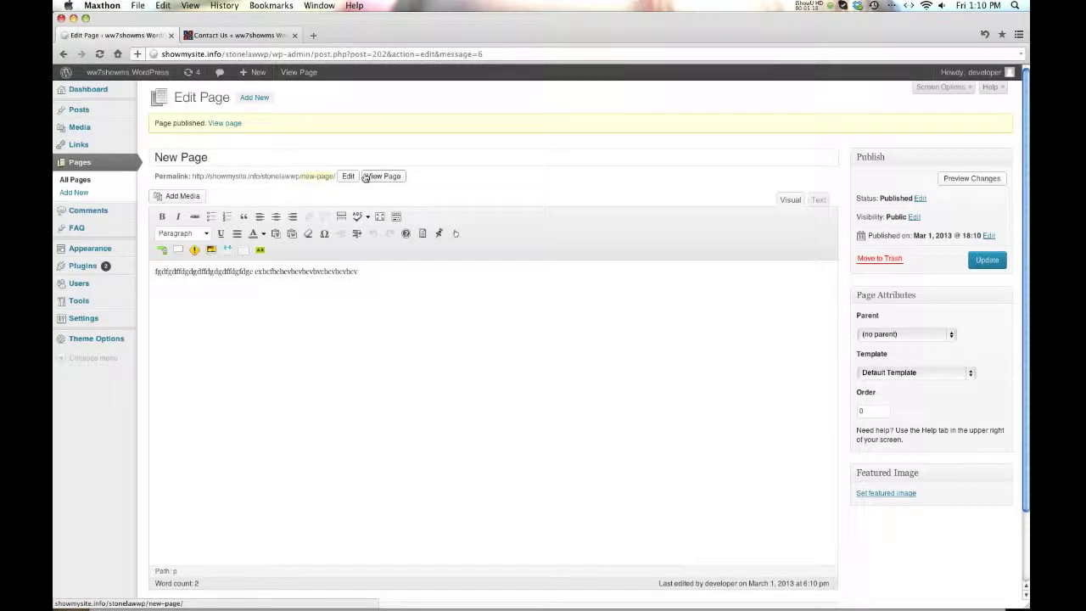
left_click(376, 177)
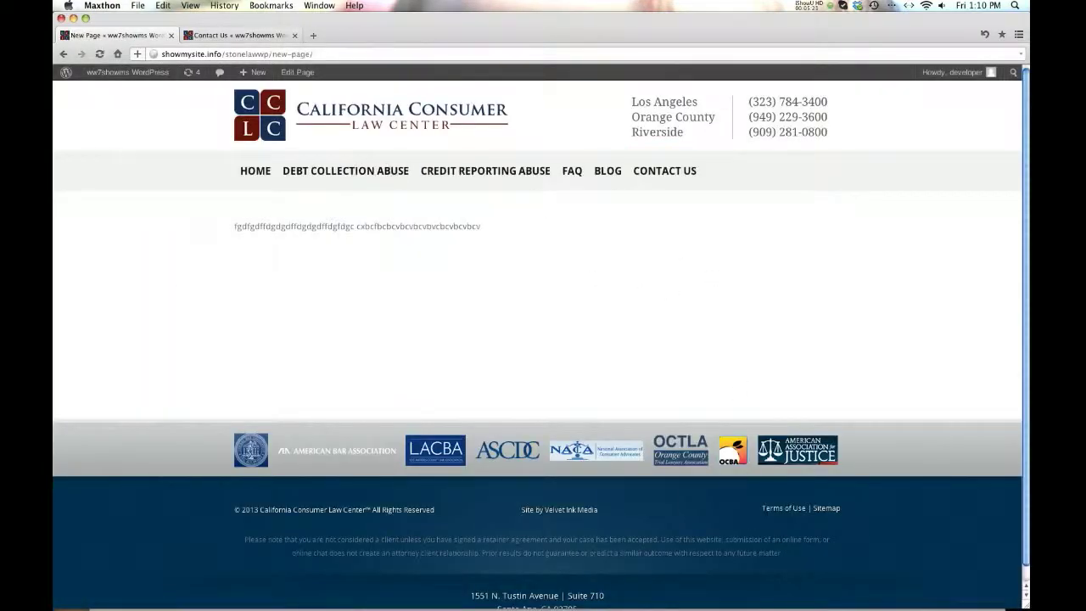
- Switch New Page to the Page w/Sidebar Page Template and update it
left_click(64, 54)
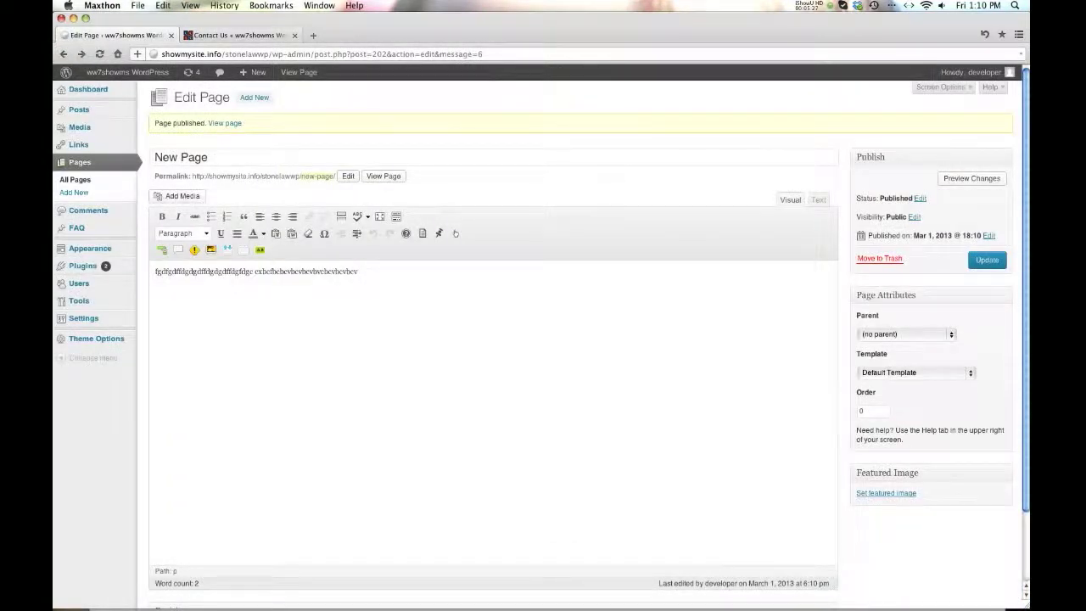
left_click(970, 371)
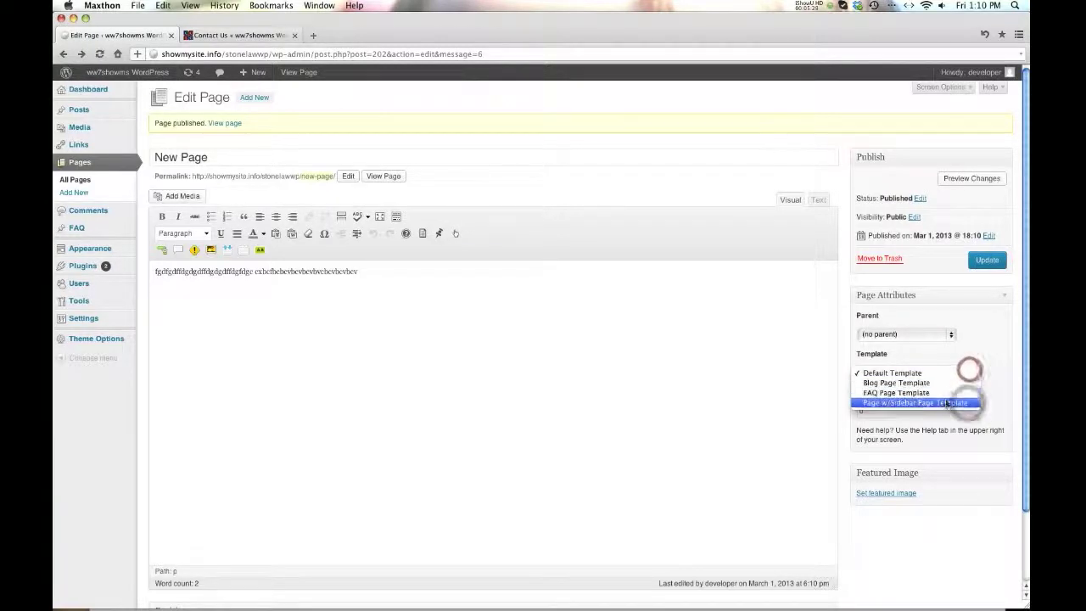
left_click(945, 403)
left_click(980, 263)
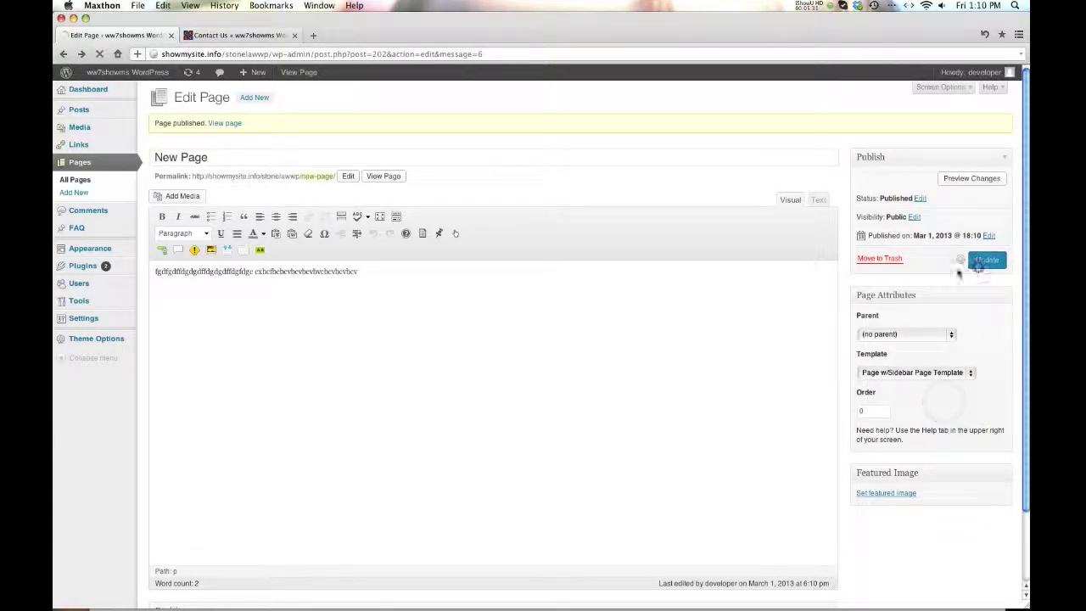
- Reload the live Contact Us page, then view the updated New Page with its sidebar
left_click(229, 36)
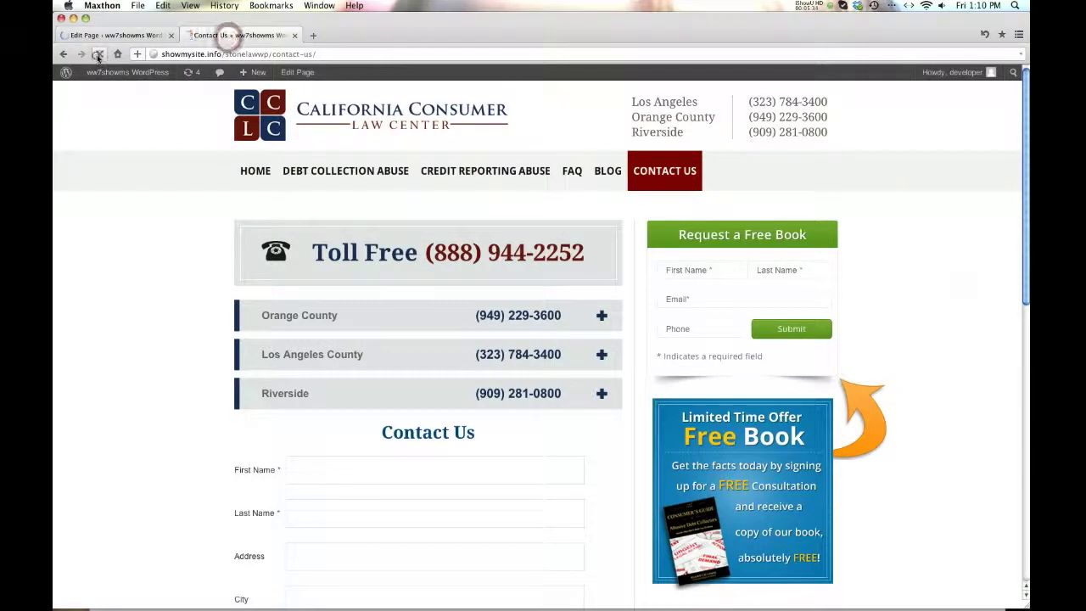
left_click(95, 55)
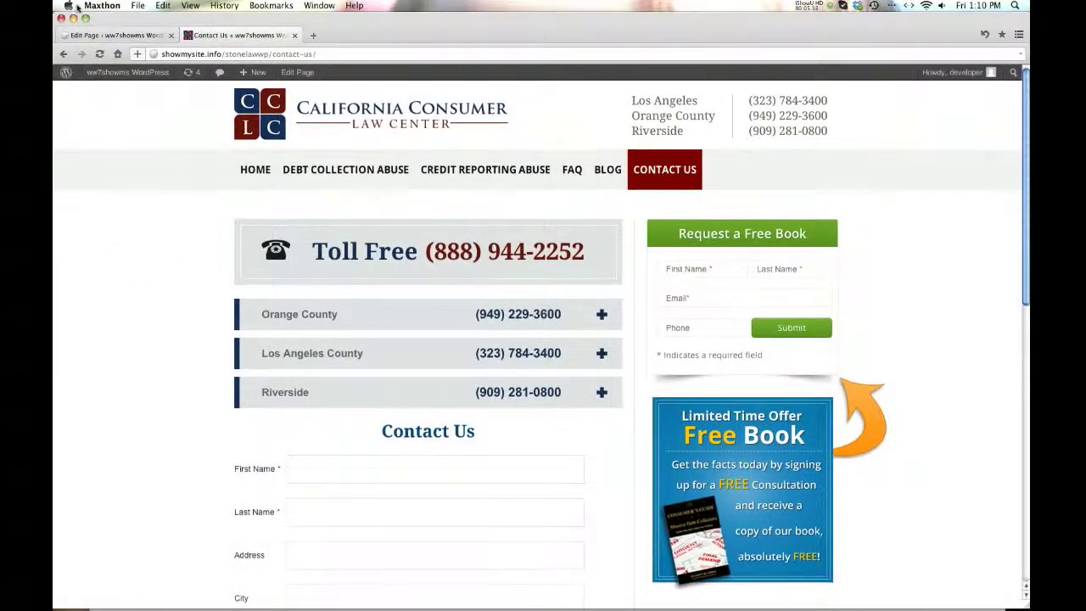
left_click(106, 35)
left_click(384, 176)
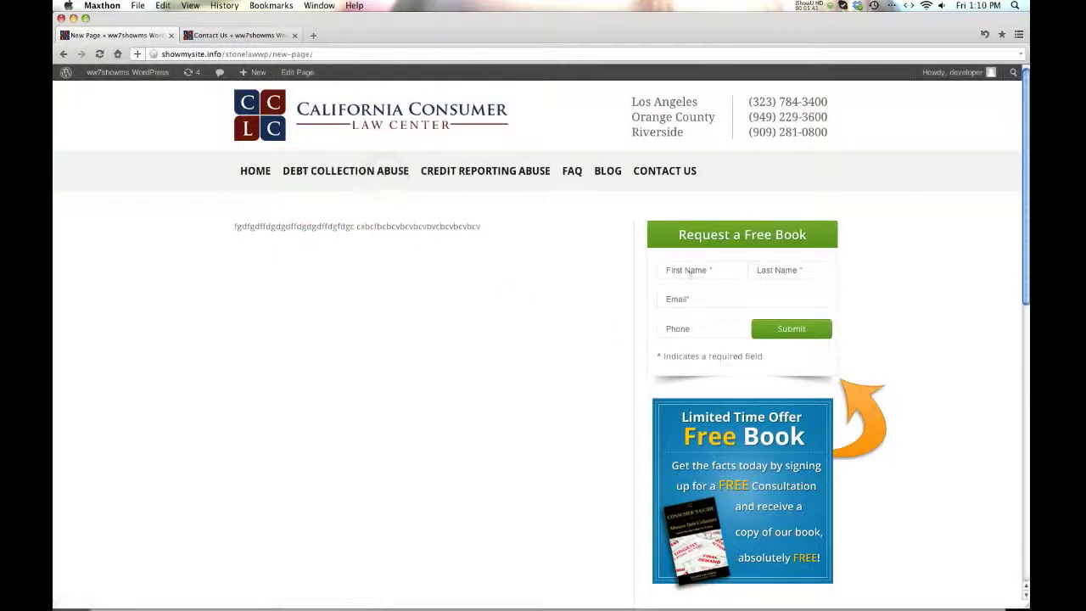
left_click(63, 54)
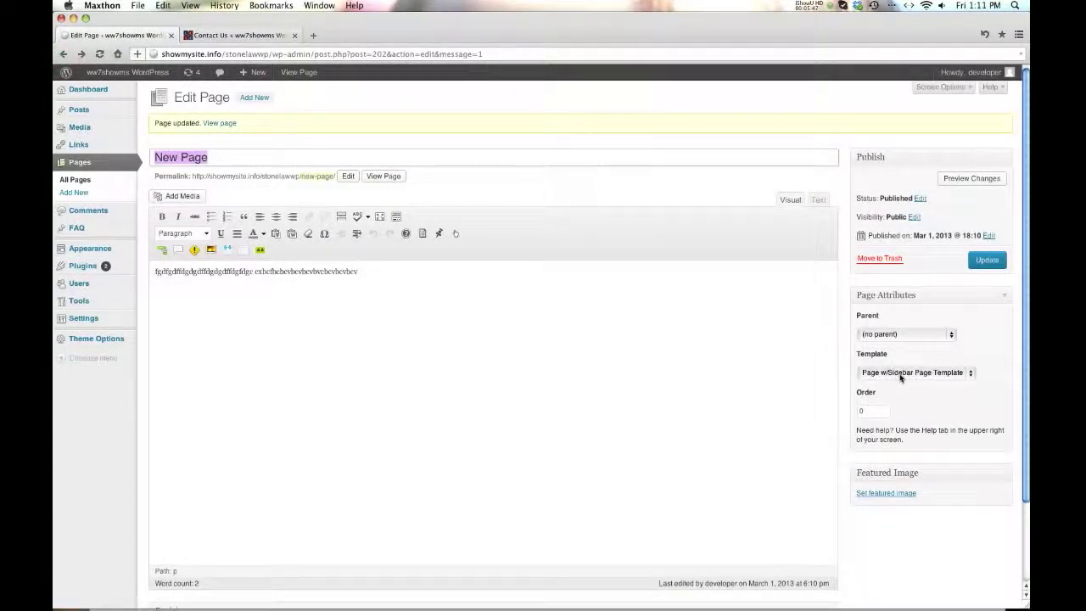
- Move New Page to the Trash from the Publish box
left_click(894, 262)
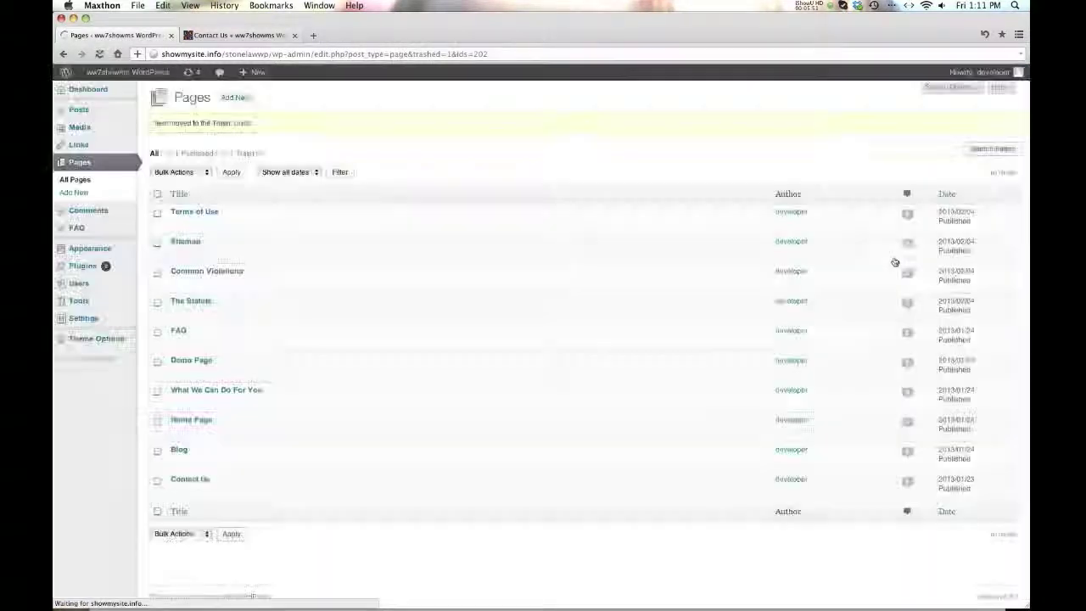